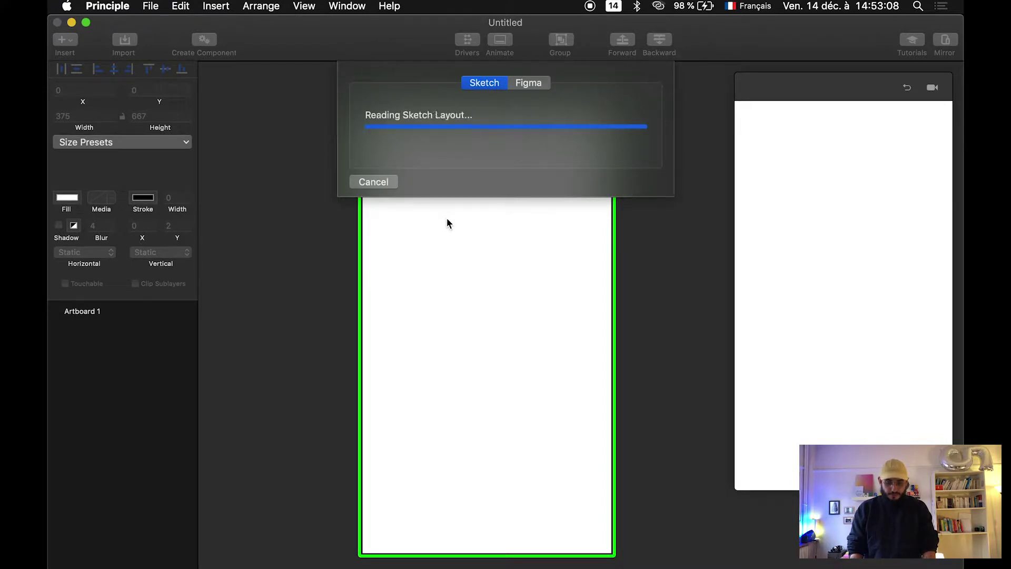
Examine the imported iPhone 8 artboard, including the photo row that extends past its edge
scroll(437, 341, down, 3)
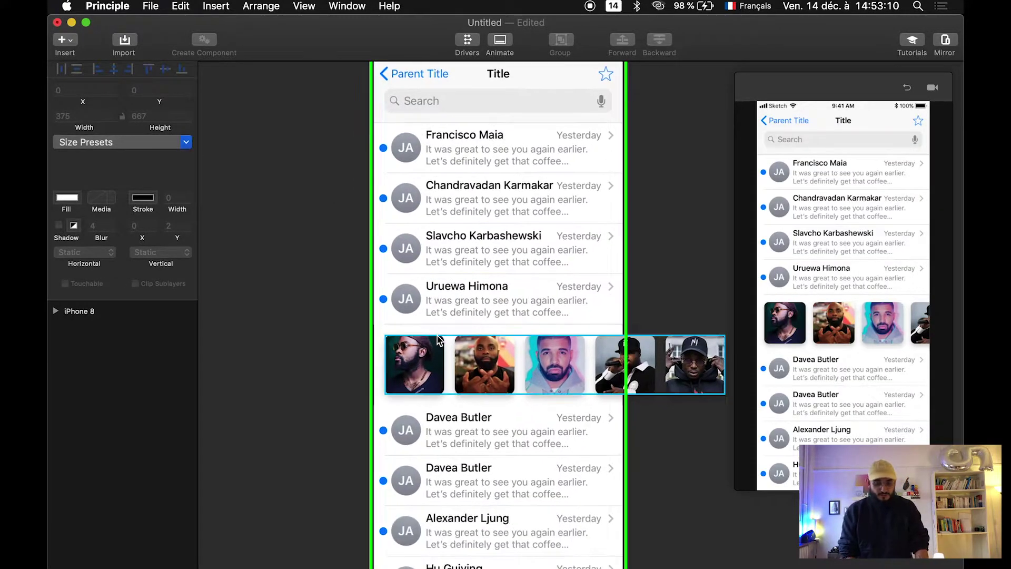
scroll(438, 340, up, 6)
scroll(438, 340, down, 4)
scroll(436, 266, down, 5)
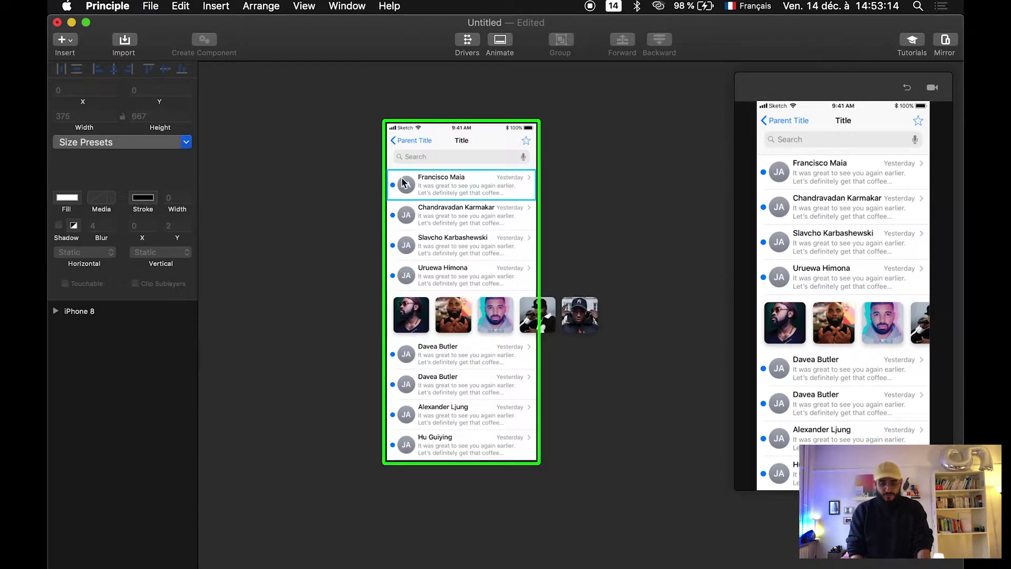
scroll(413, 178, right, 2)
scroll(425, 178, down, 2)
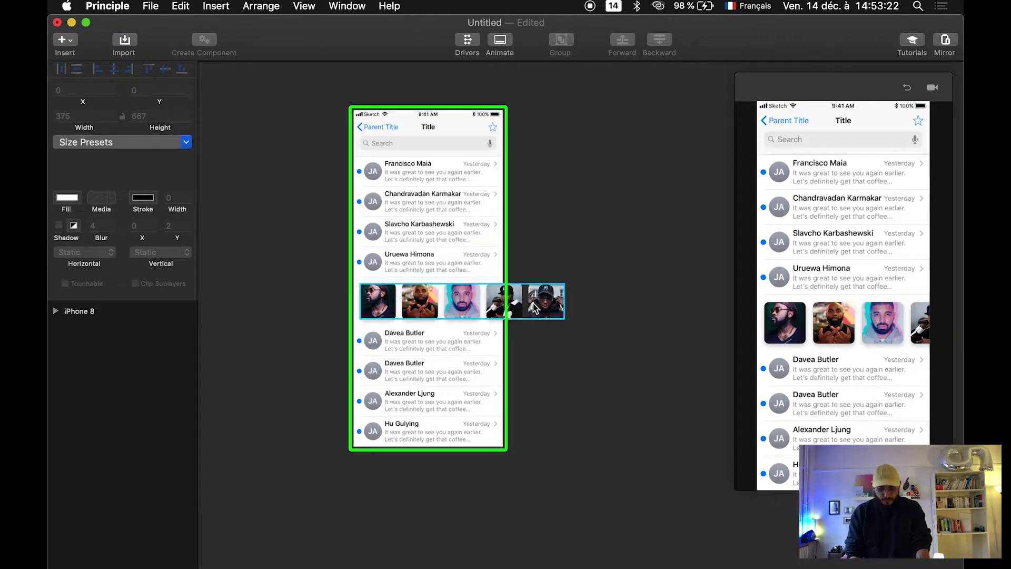
scroll(427, 306, up, 5)
scroll(426, 306, down, 3)
Group the Photos folder and all message cells on the iPhone 8 artboard, leaving out the navigation bar
click(406, 136)
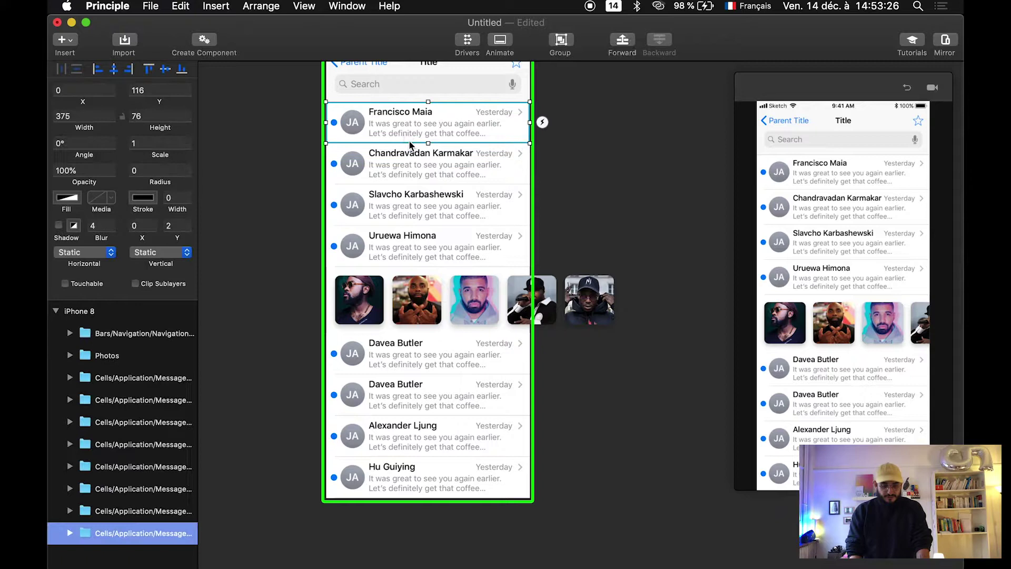
scroll(428, 192, up, 2)
scroll(432, 263, down, 1)
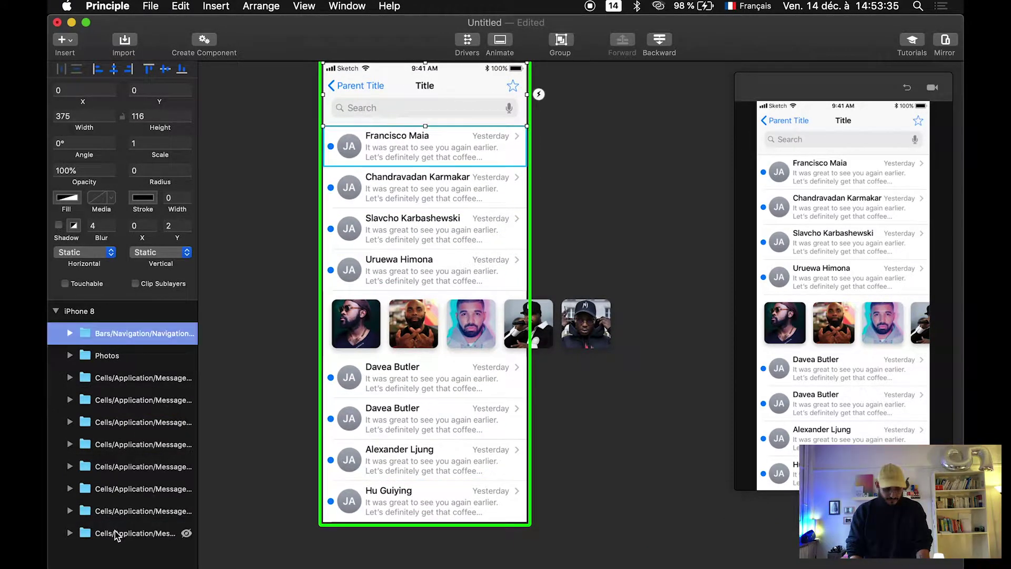
shift+click(117, 533)
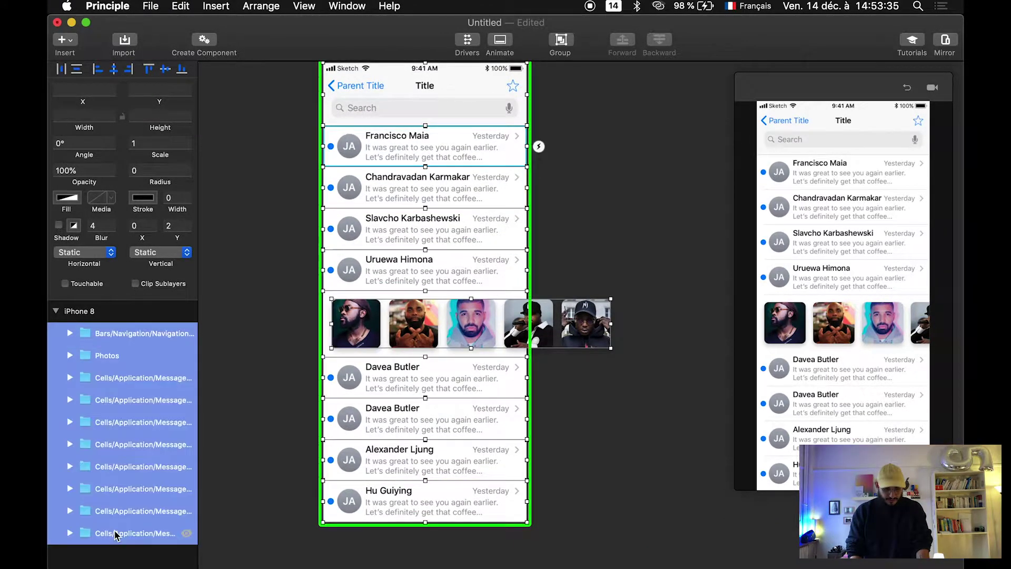
scroll(422, 211, up, 3)
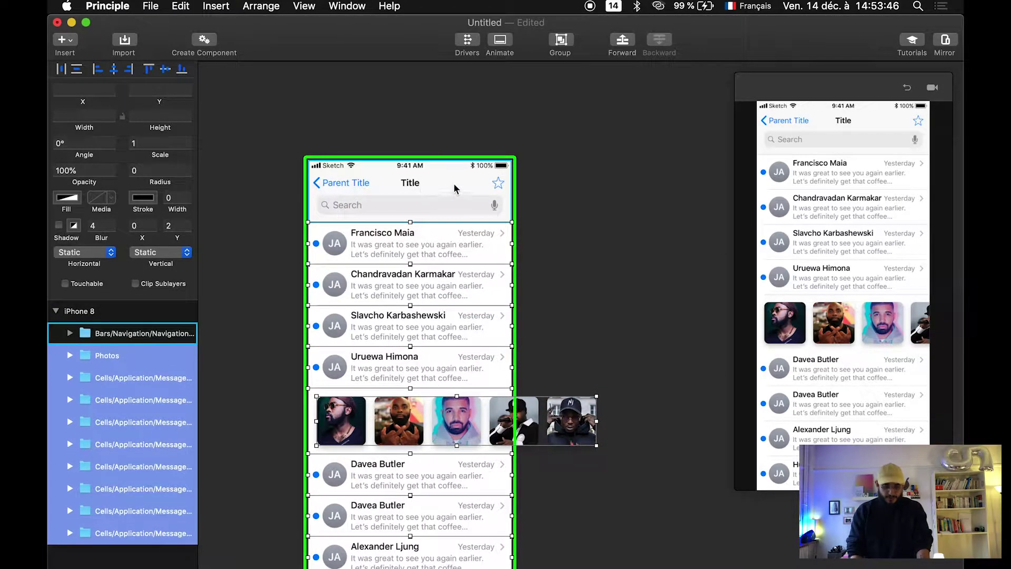
shift+click(455, 190)
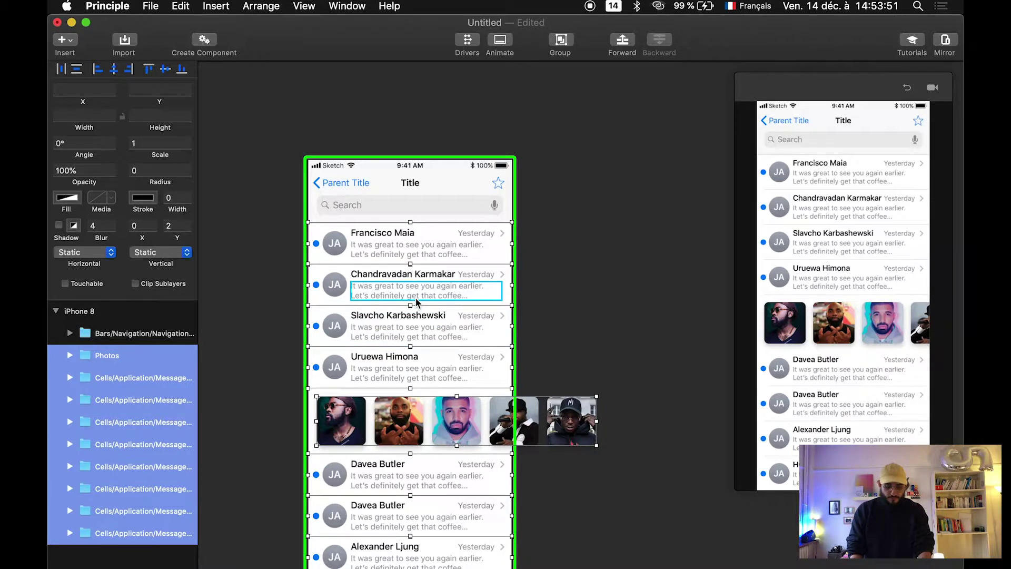
click(564, 46)
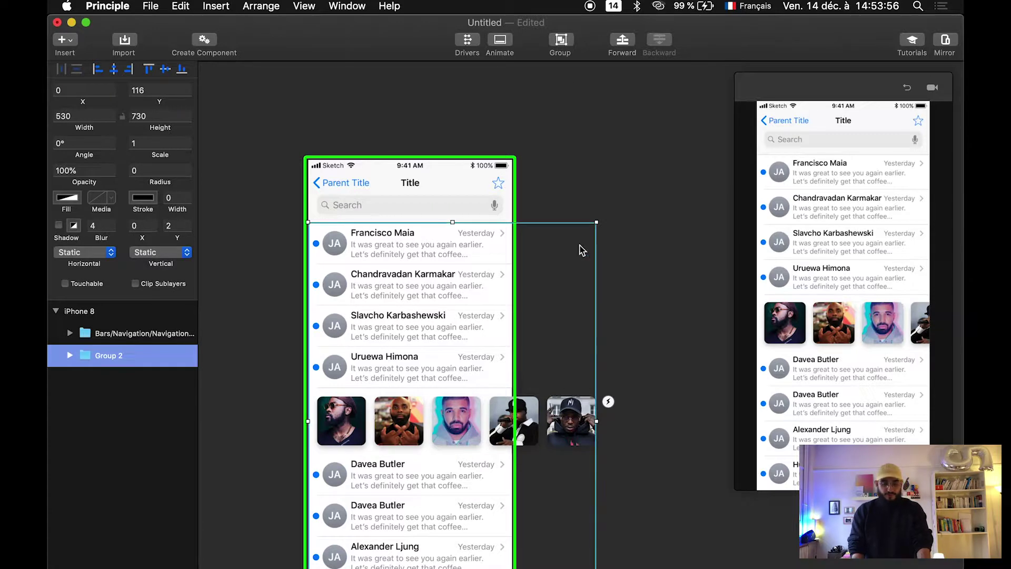
Rename the new group of message cells and photos "Scroll vertical"
click(586, 165)
click(417, 233)
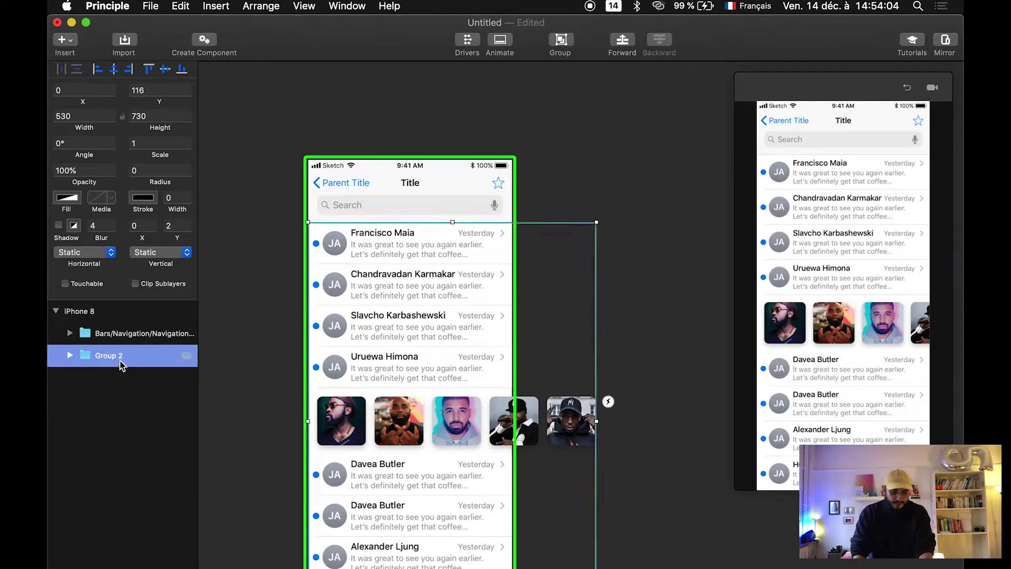
text(Scro)
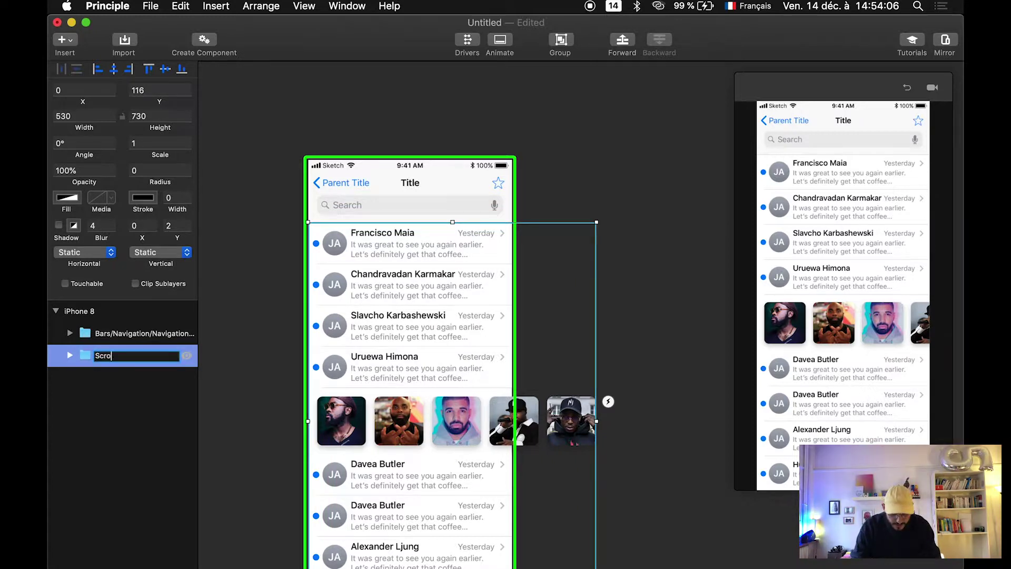
text(ll vertical)
key(Return)
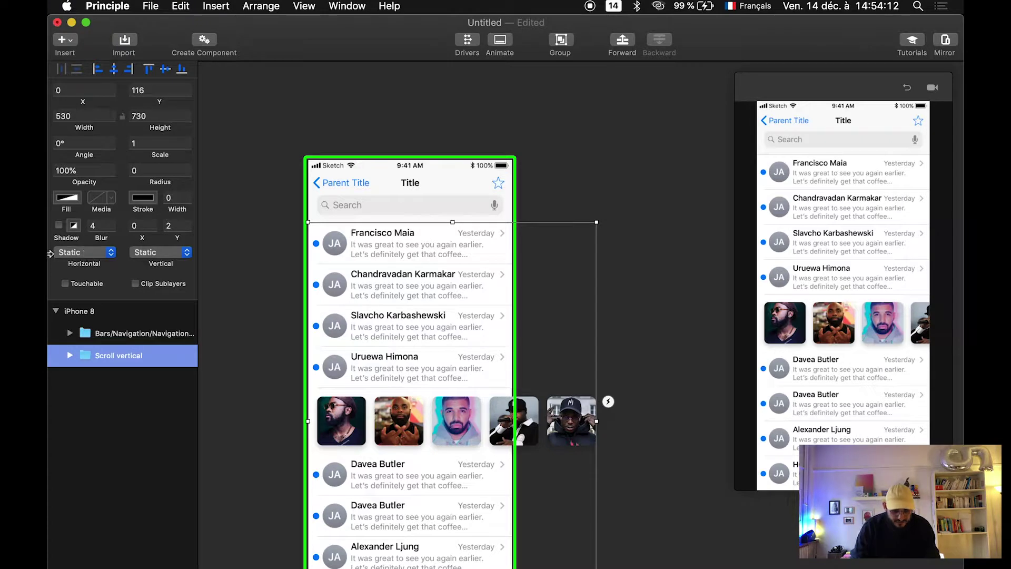
Set the Scroll vertical group's vertical behaviour to Scroll, keeping its horizontal behaviour Static
click(79, 253)
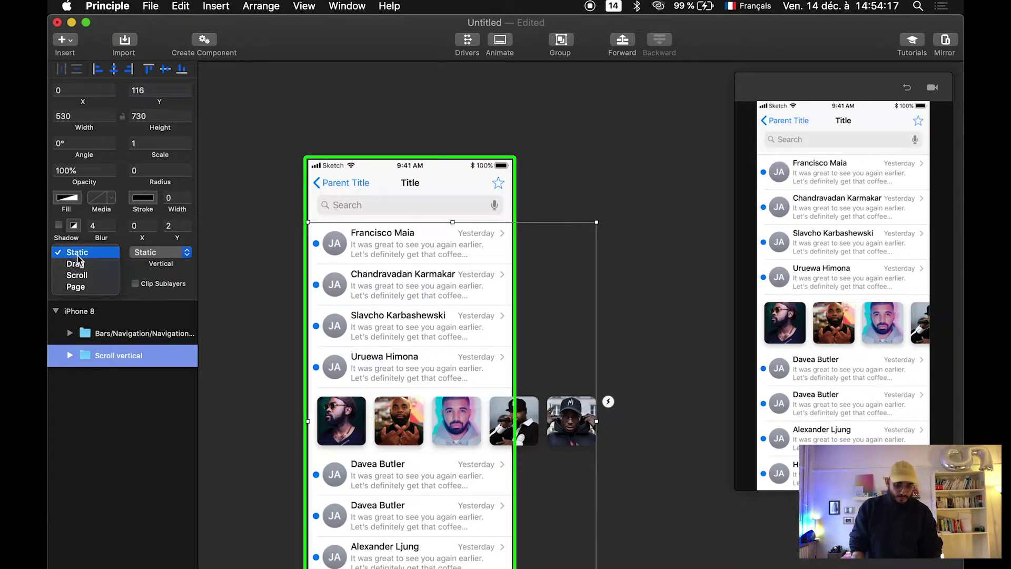
click(185, 272)
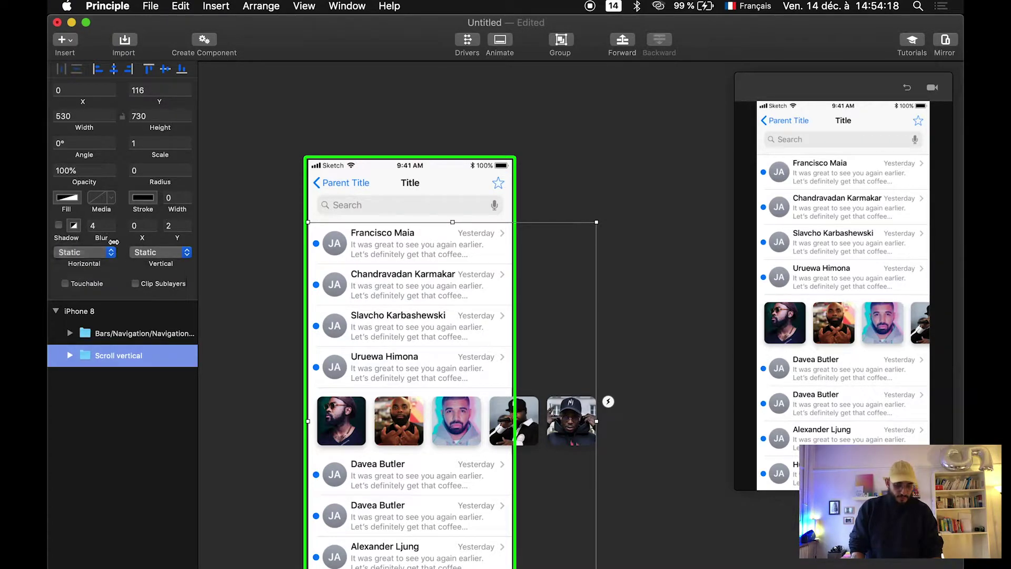
click(164, 256)
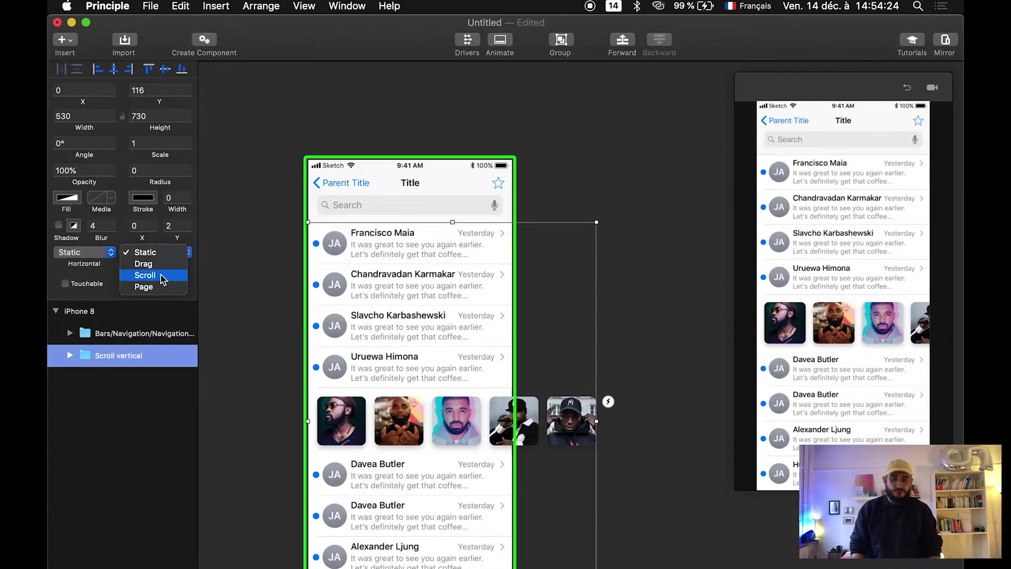
click(163, 278)
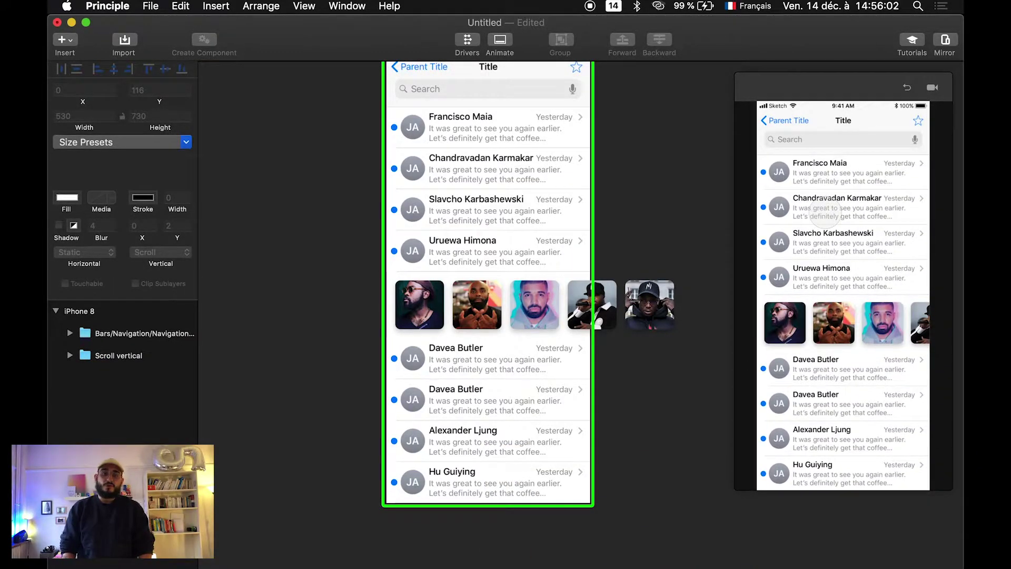
Test vertical scrolling of the message list in the preview, in both directions
drag(837, 221, 831, 429)
drag(832, 346, 824, 169)
drag(833, 324, 822, 74)
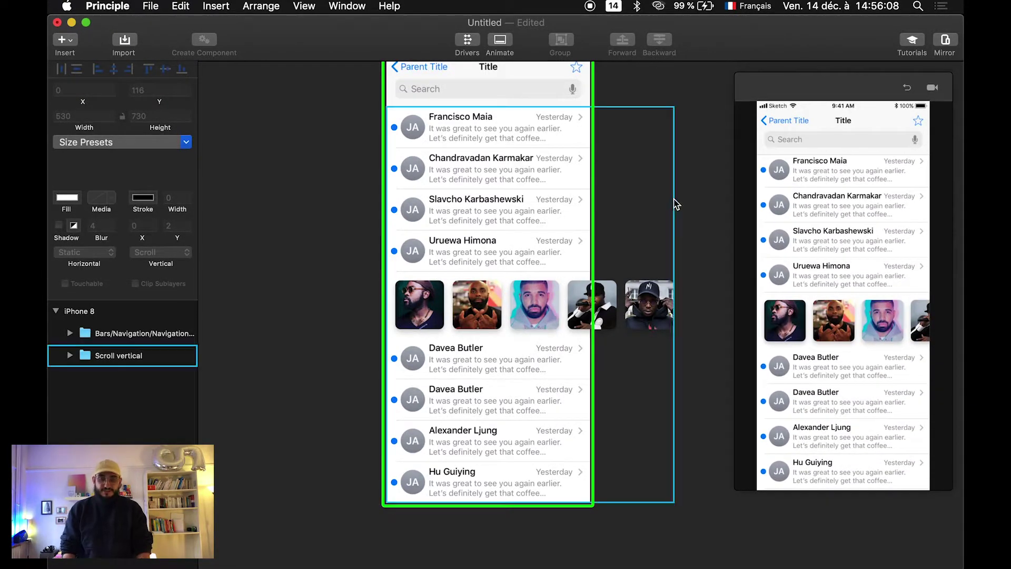
Shorten the Scroll vertical group to a height of 523 and test its scrolling in the preview
click(541, 169)
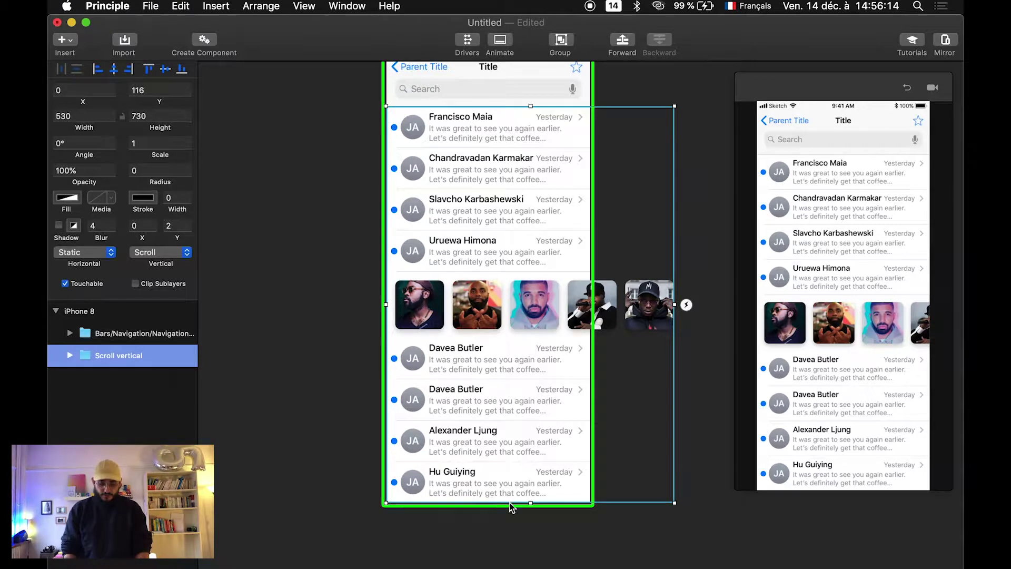
drag(510, 504, 508, 390)
drag(846, 284, 842, 171)
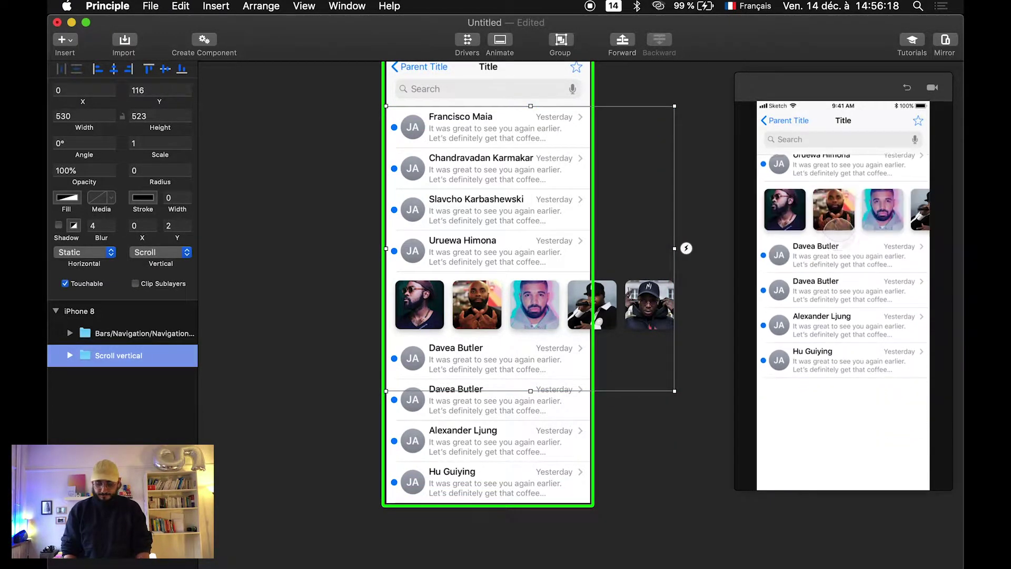
drag(838, 261, 852, 404)
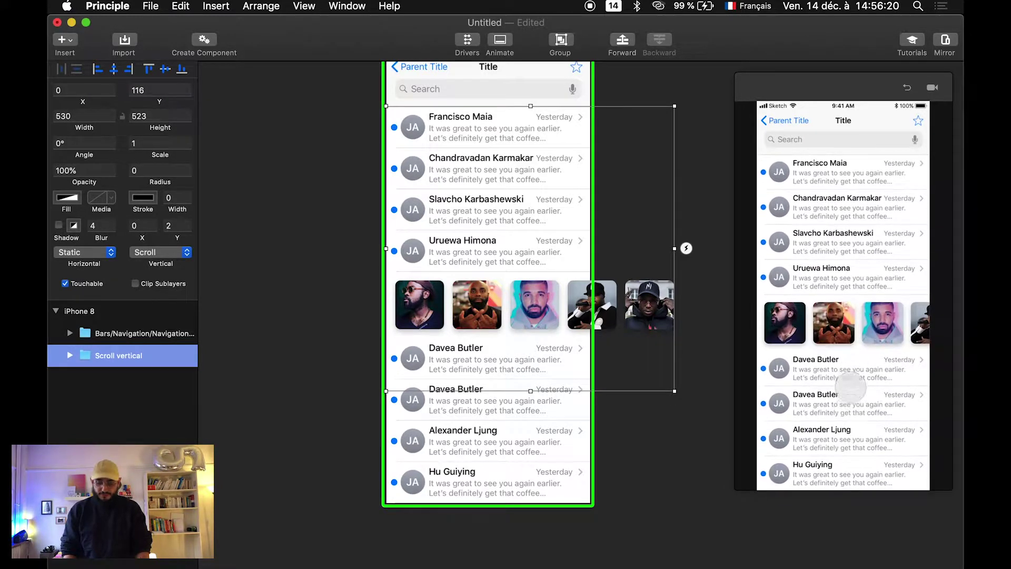
drag(851, 362, 849, 295)
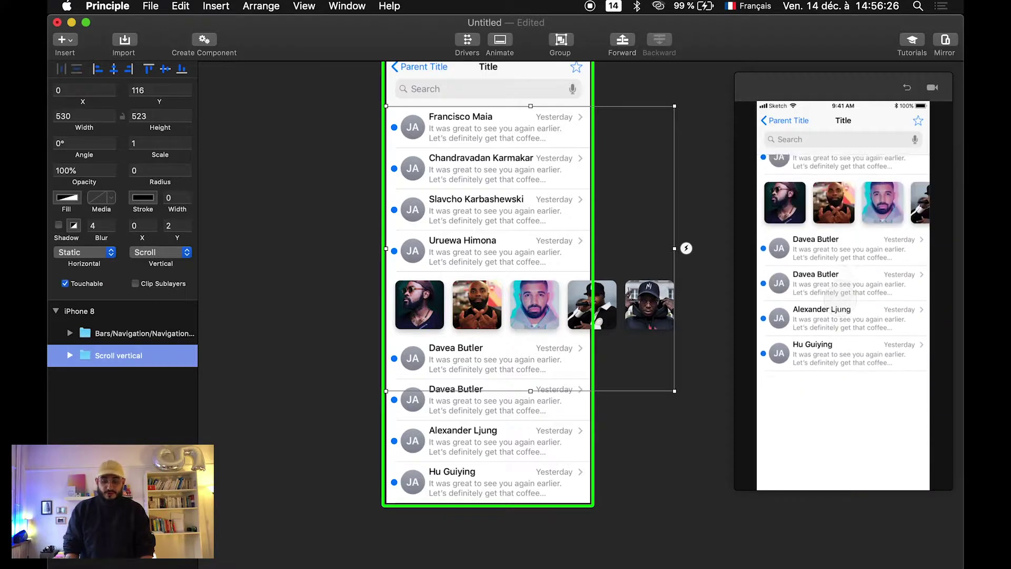
Switch to Sketch to check the iPhone 8 artboard's preset size, and return to Principle
click(694, 195)
click(488, 182)
key(ctrl+Up)
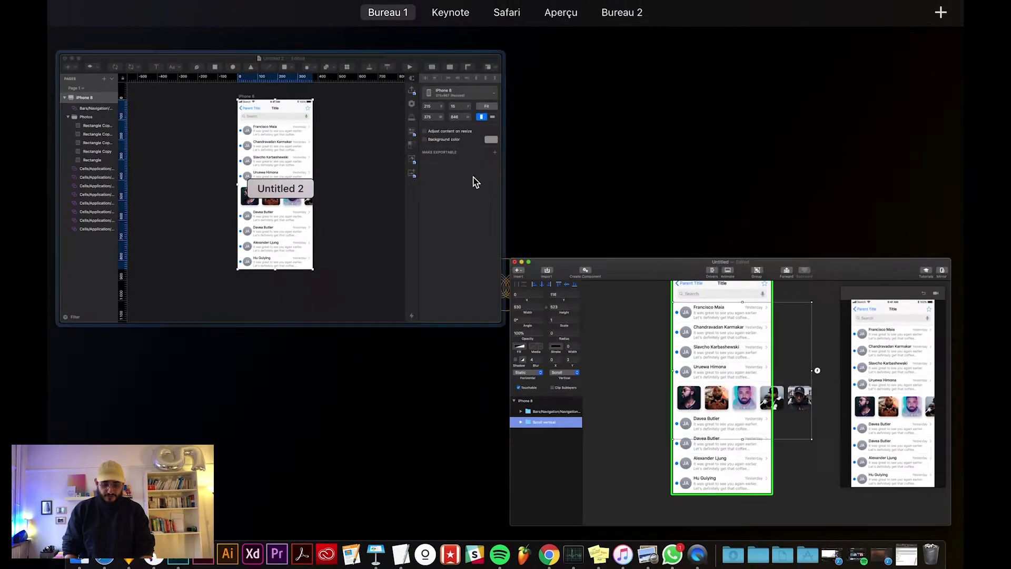
click(476, 181)
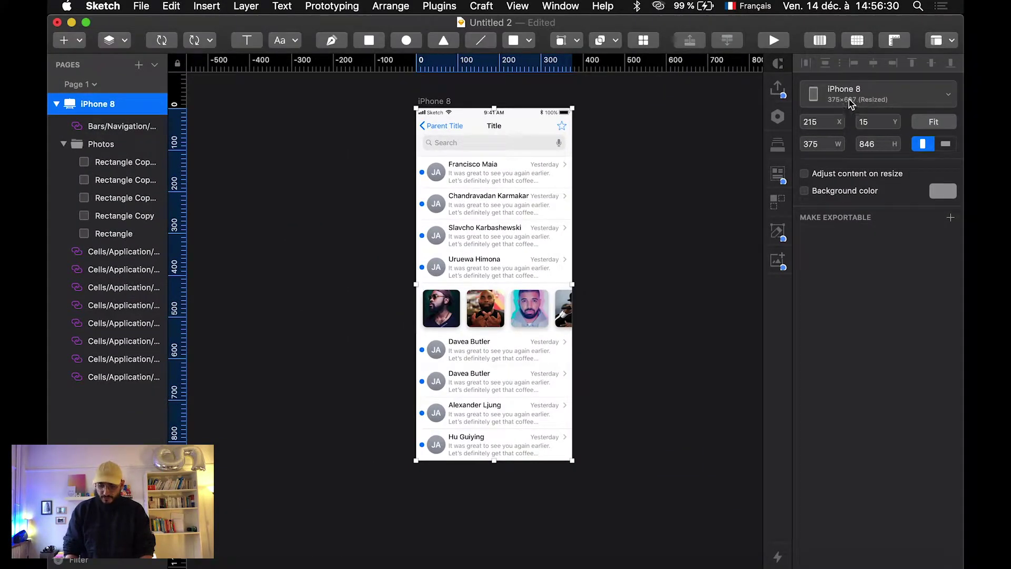
key(ctrl+Up)
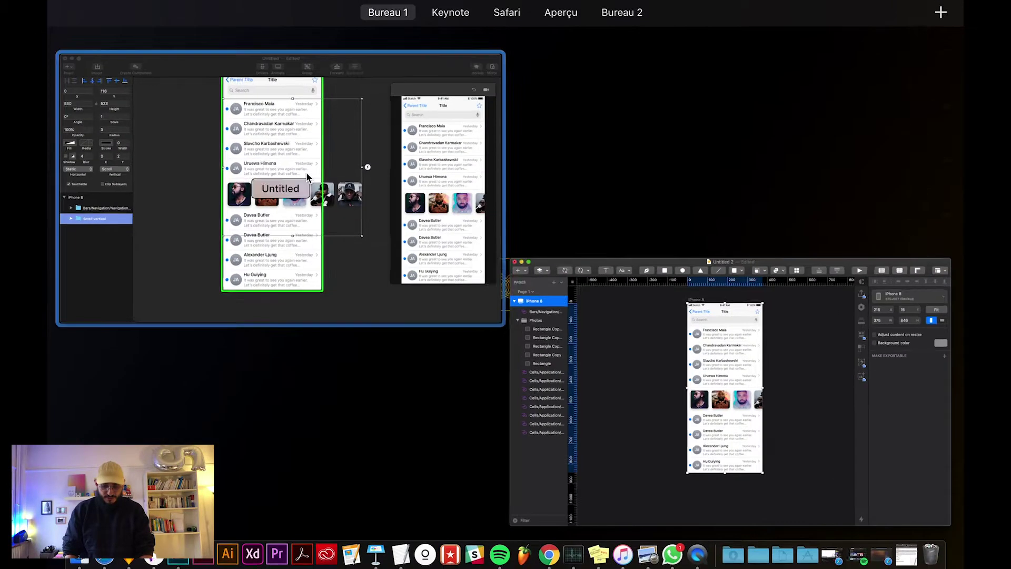
click(207, 143)
click(324, 182)
Set the iPhone 8 artboard's height to 667
click(97, 313)
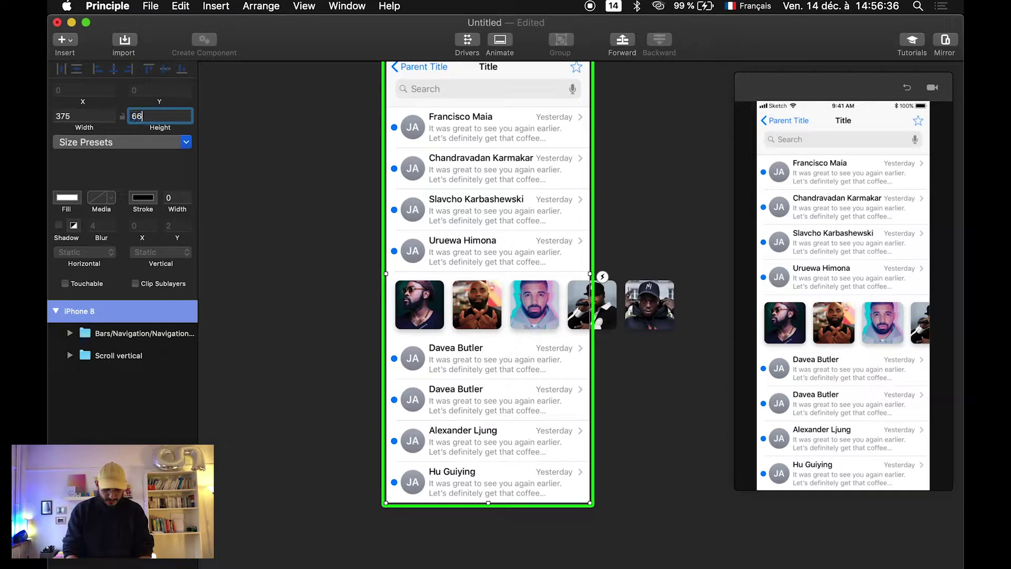
text(667)
key(Return)
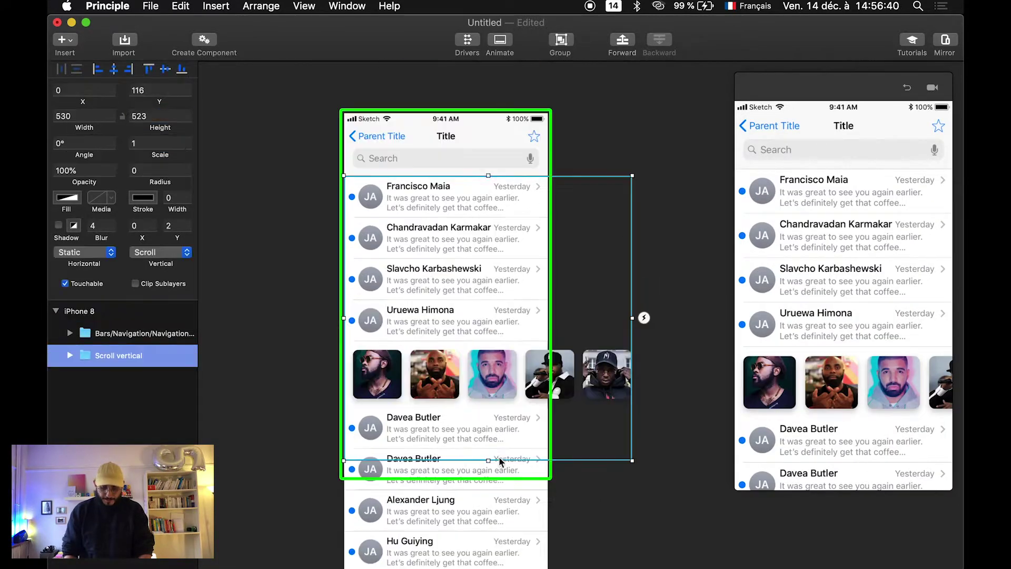
Extend the Scroll vertical group to the artboard's lower edge, at a height of 551, and test vertical scrolling in the preview
drag(488, 457, 484, 470)
drag(890, 303, 879, 411)
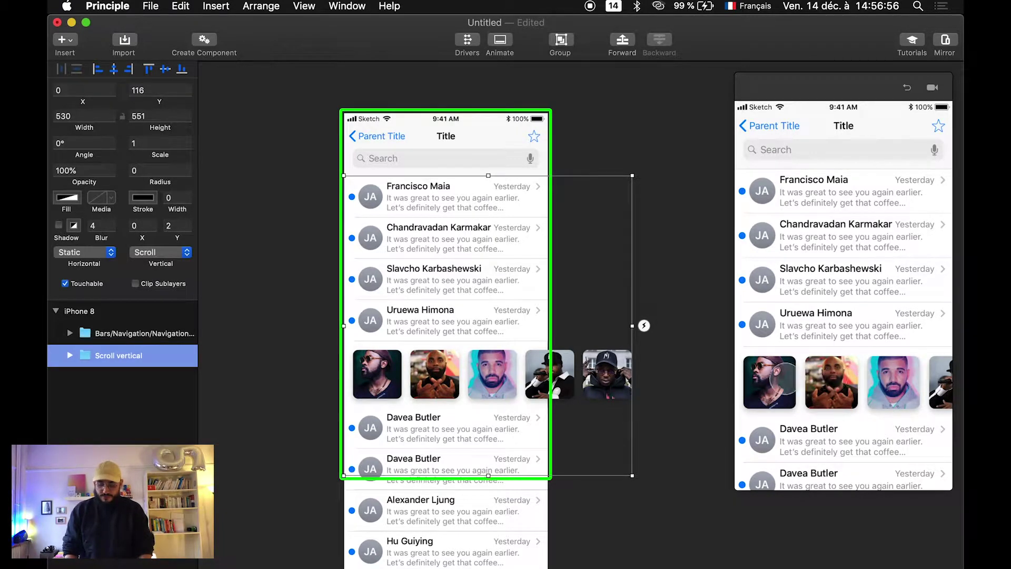
click(620, 304)
Set the horizontal behaviour of the nested Photos group to Scroll and try swiping the photo row in the preview
click(426, 380)
click(426, 380)
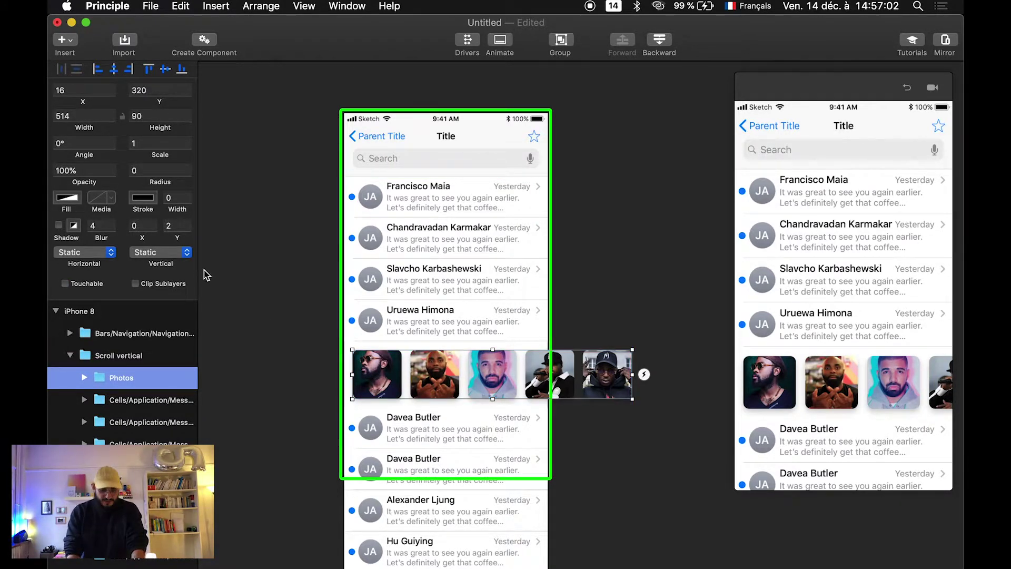
click(113, 254)
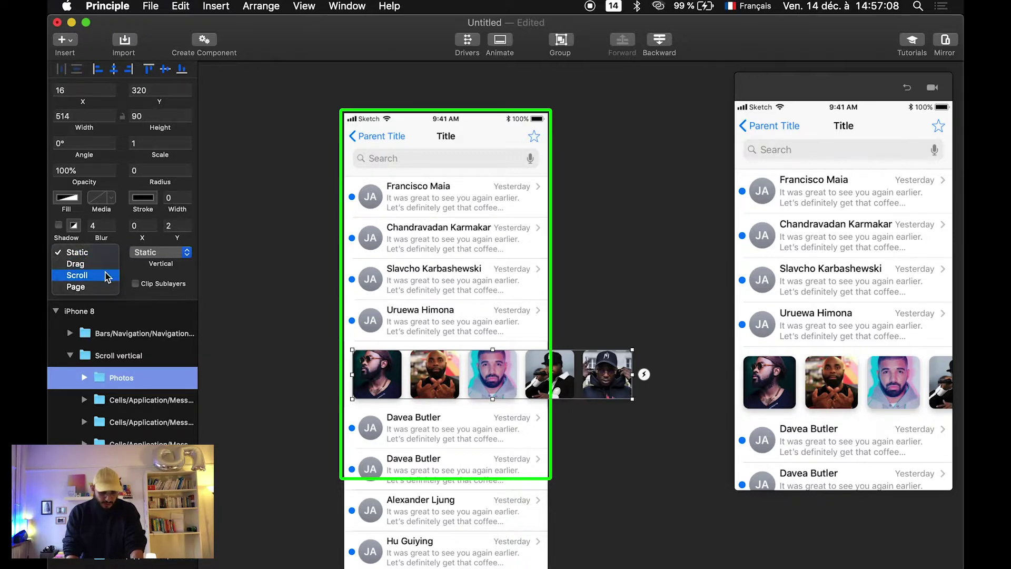
click(107, 275)
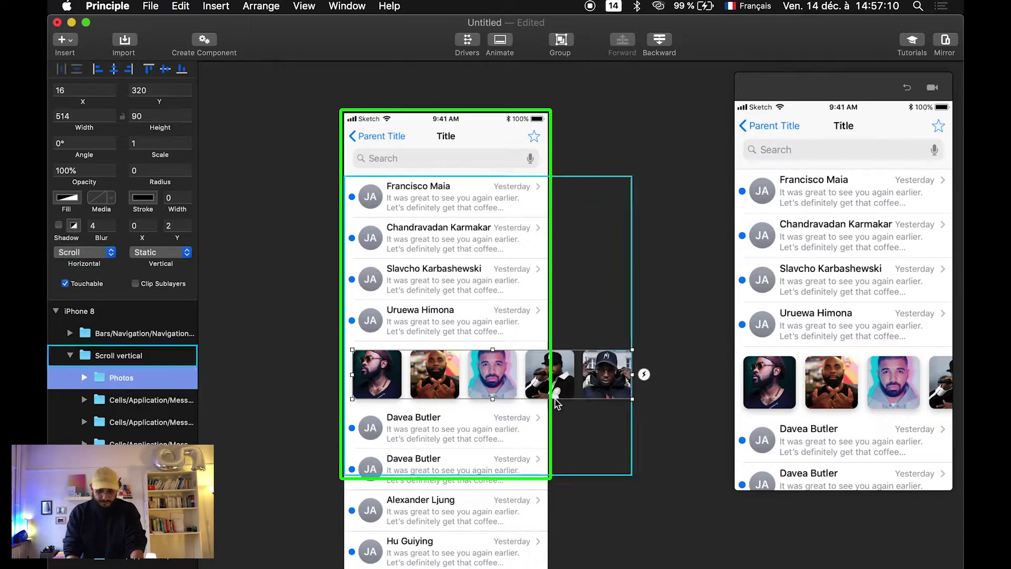
drag(769, 382, 683, 401)
drag(780, 398, 838, 404)
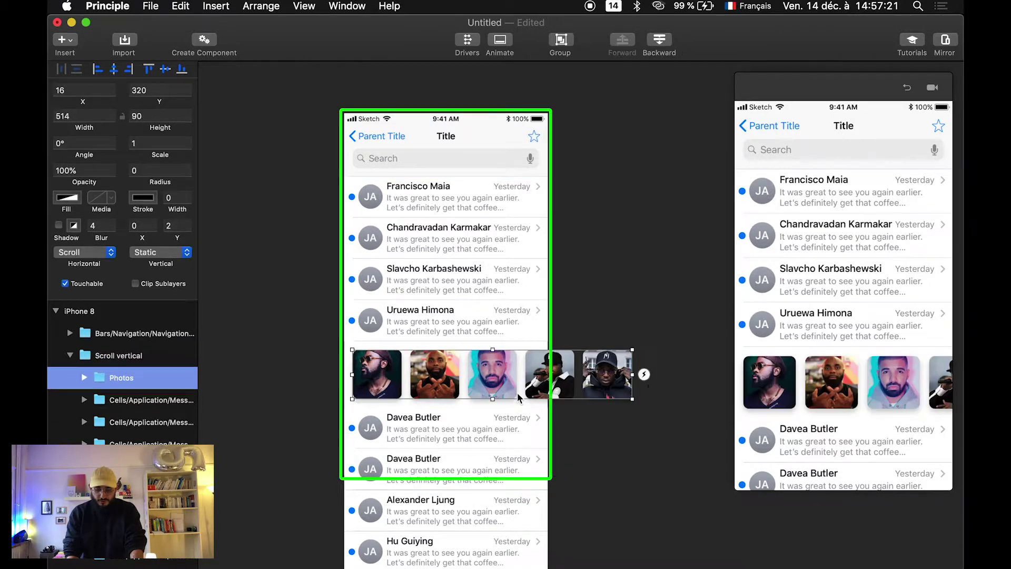
Narrow the Photos group to a width of 346, just inside the artboard's edge, and test horizontal scrolling in the preview
drag(632, 375, 561, 374)
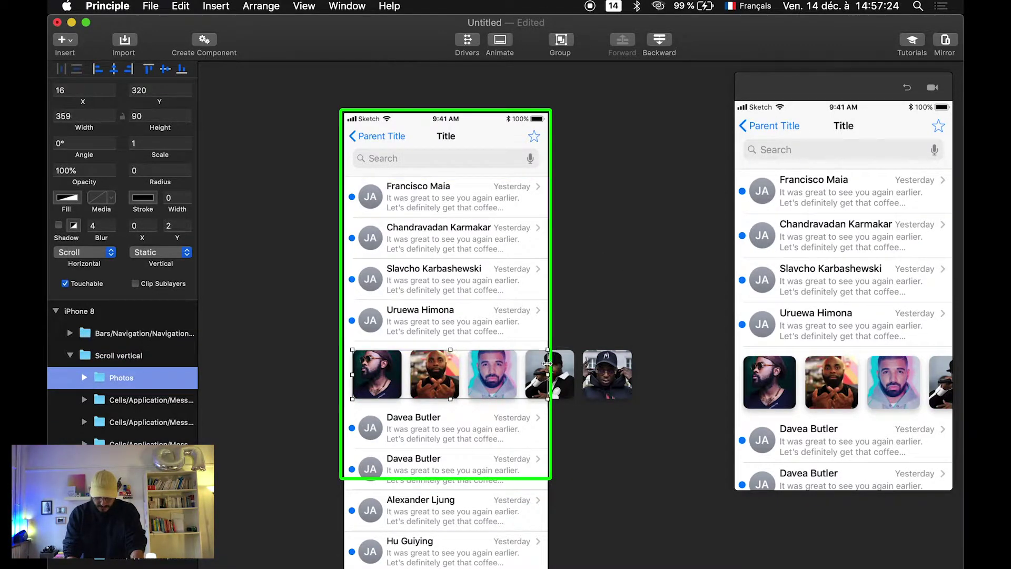
drag(911, 372, 858, 373)
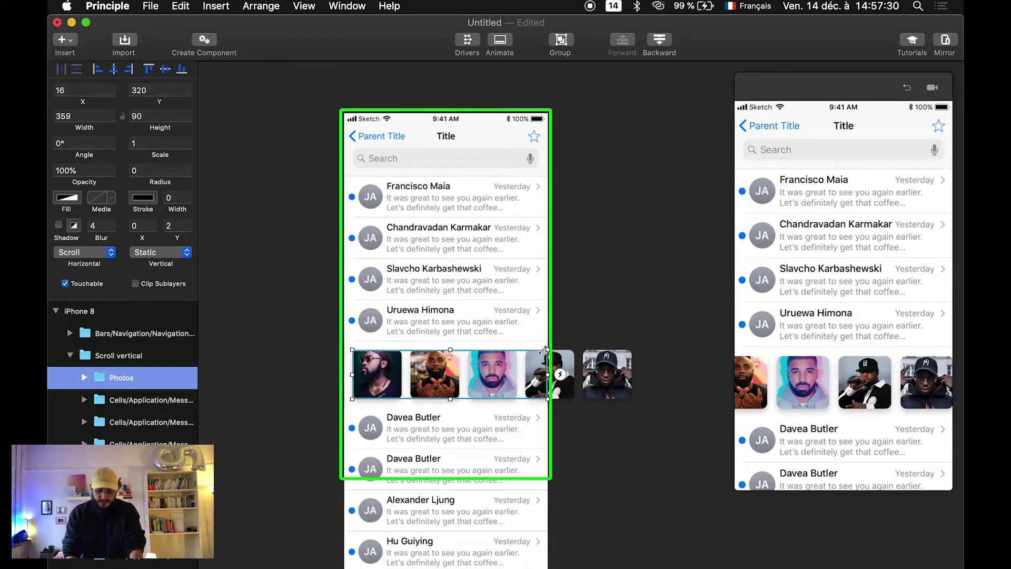
scroll(548, 375, up, 5)
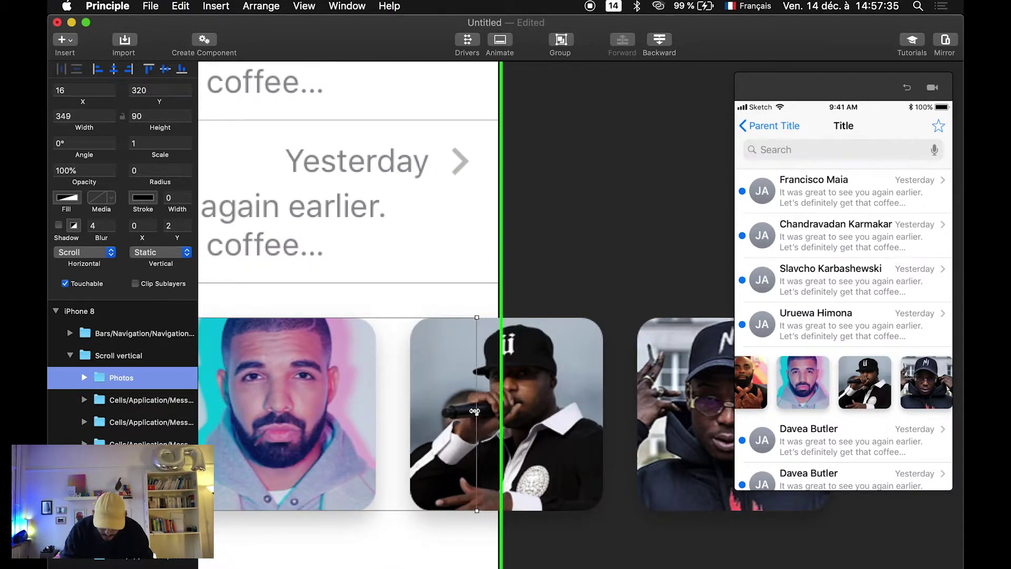
scroll(506, 412, down, 5)
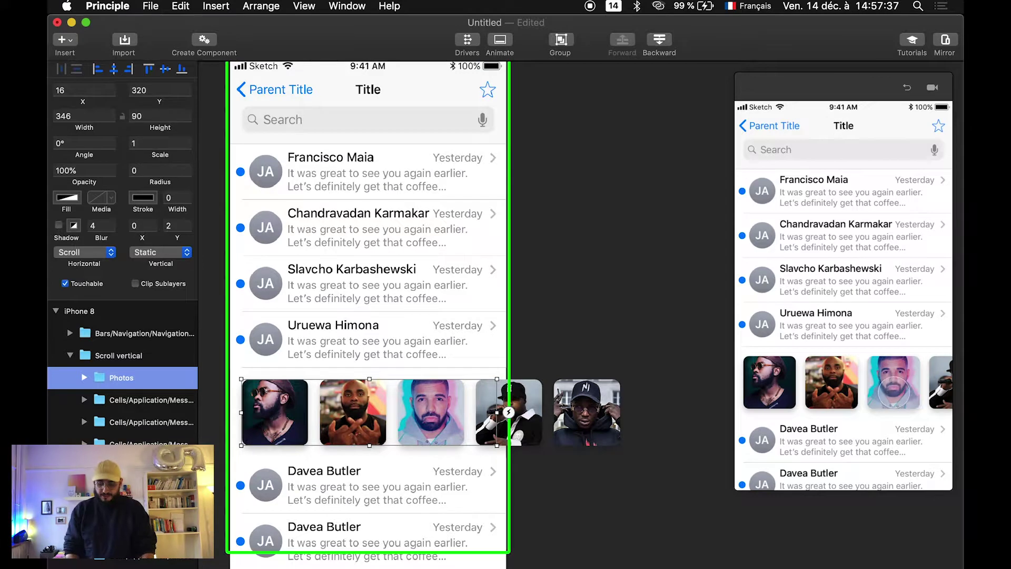
Test the photo row's horizontal scrolling and the message list's vertical scrolling in the preview
drag(806, 382, 914, 384)
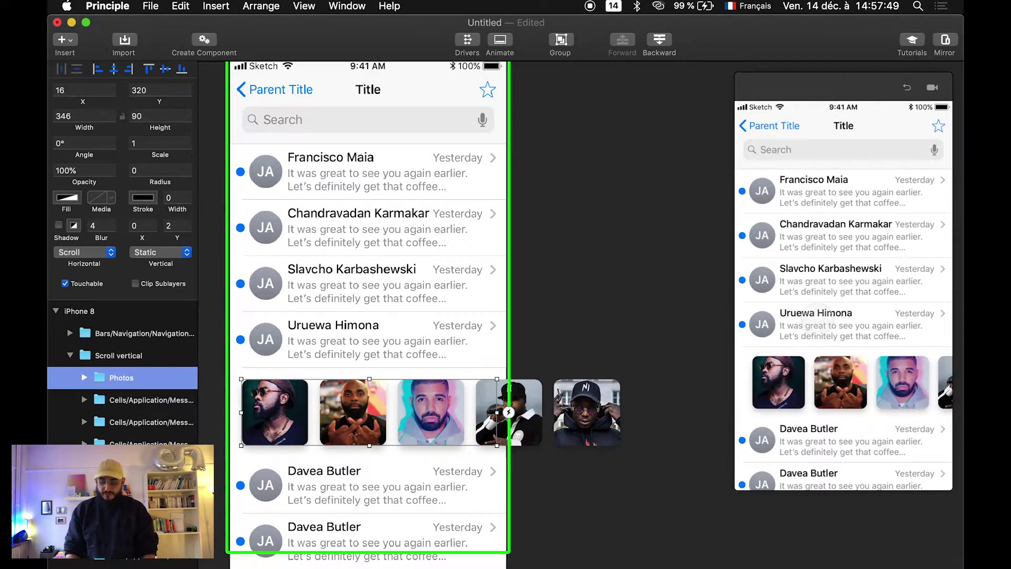
drag(817, 358, 815, 306)
drag(895, 390, 811, 385)
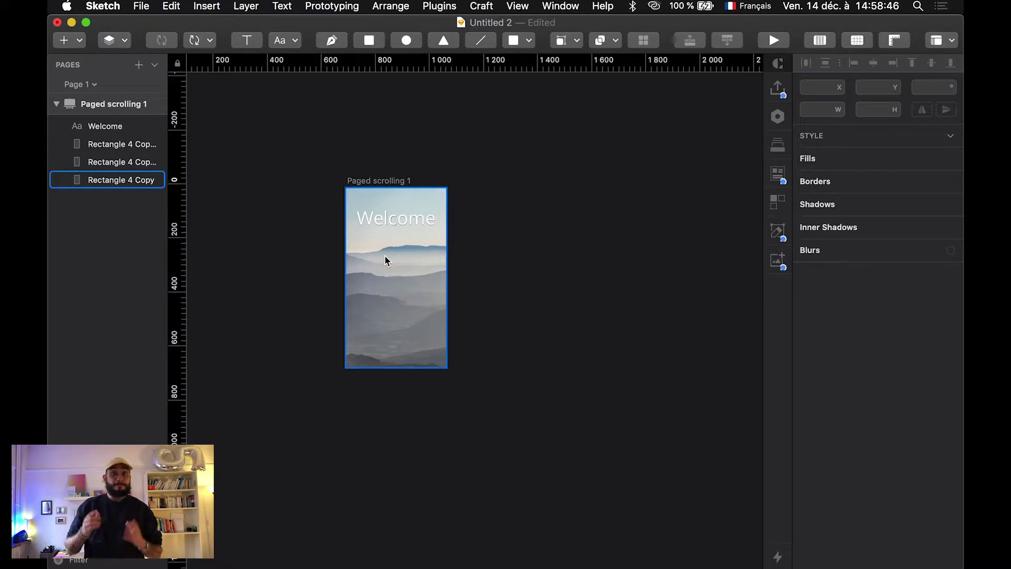
Switch to Sketch and inspect the Welcome text and the three full-screen image rectangles of the Paged scrolling 1 artboard
click(384, 254)
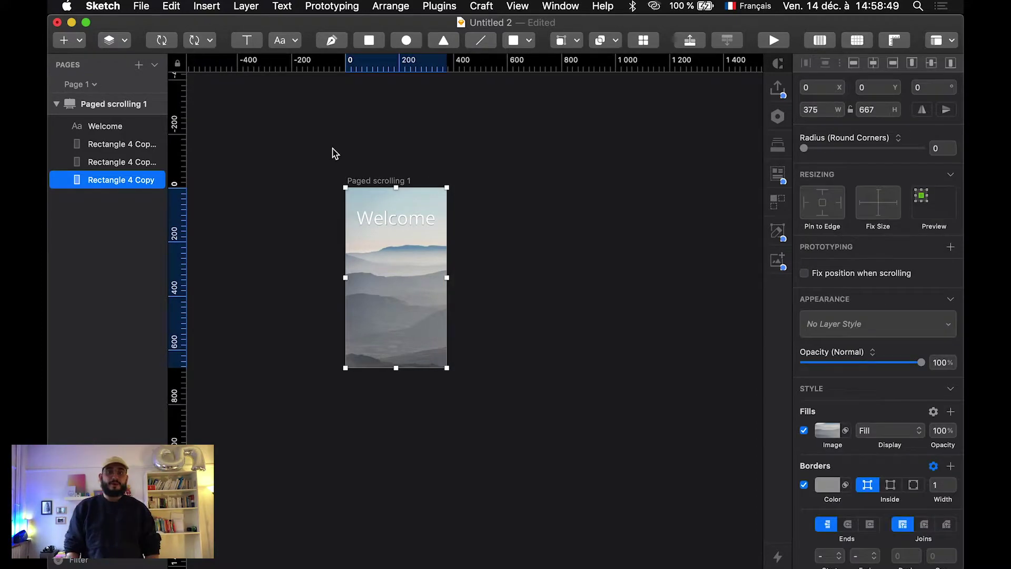
click(366, 162)
click(395, 273)
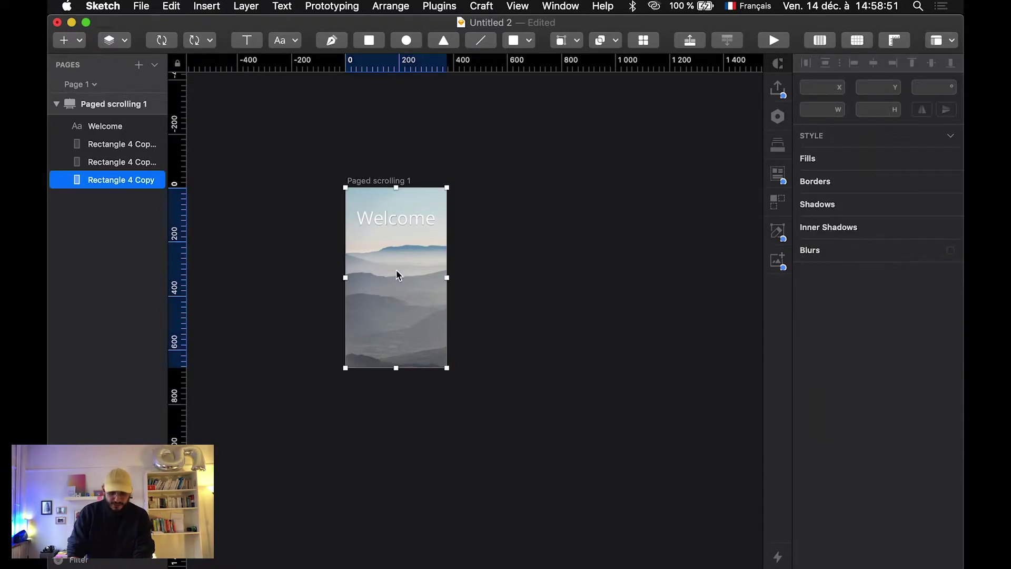
click(424, 218)
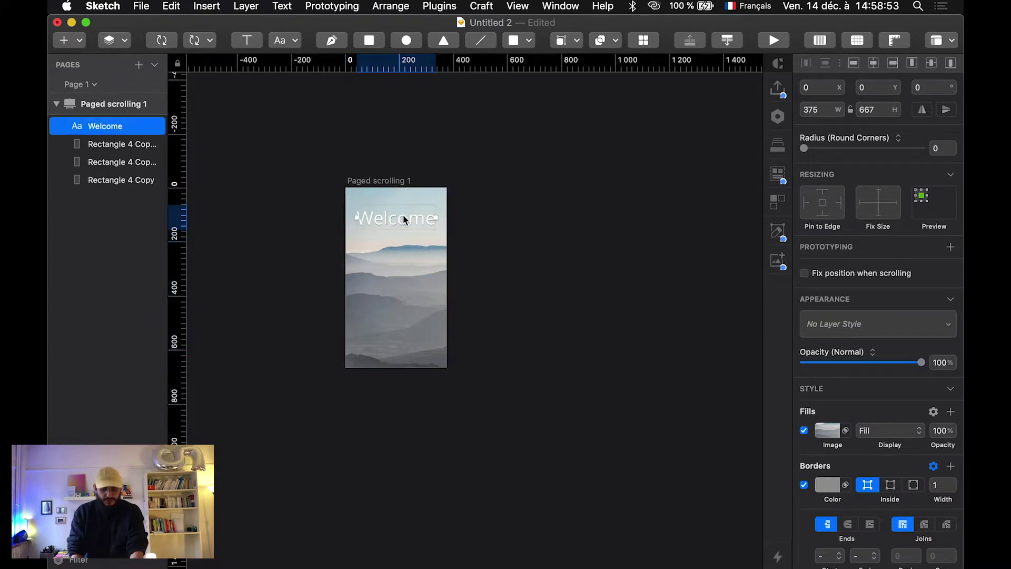
click(430, 257)
click(108, 146)
mouse_move(108, 150)
mouse_down()
mouse_move(111, 185)
mouse_move(98, 157)
mouse_up()
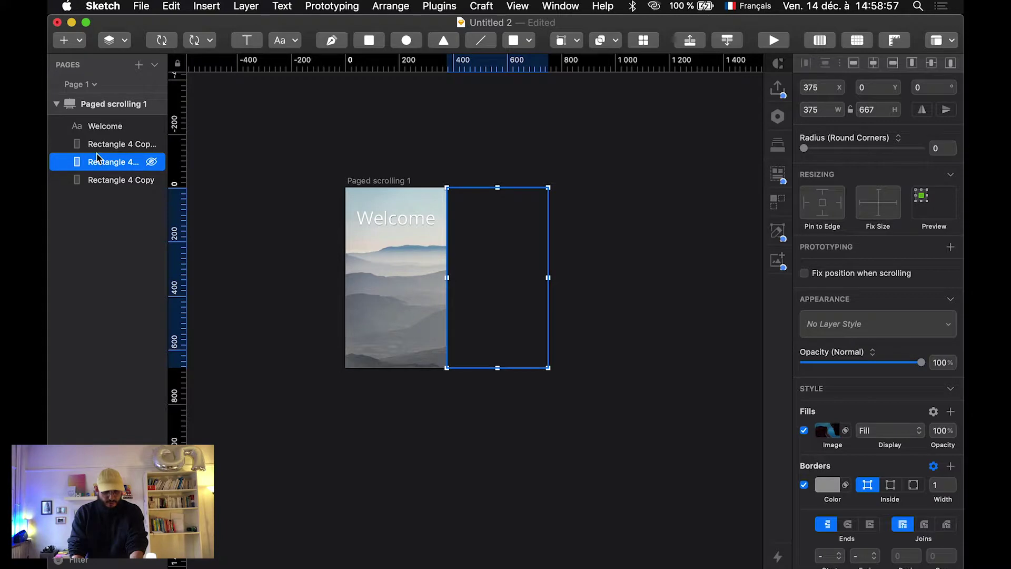
click(96, 147)
click(106, 163)
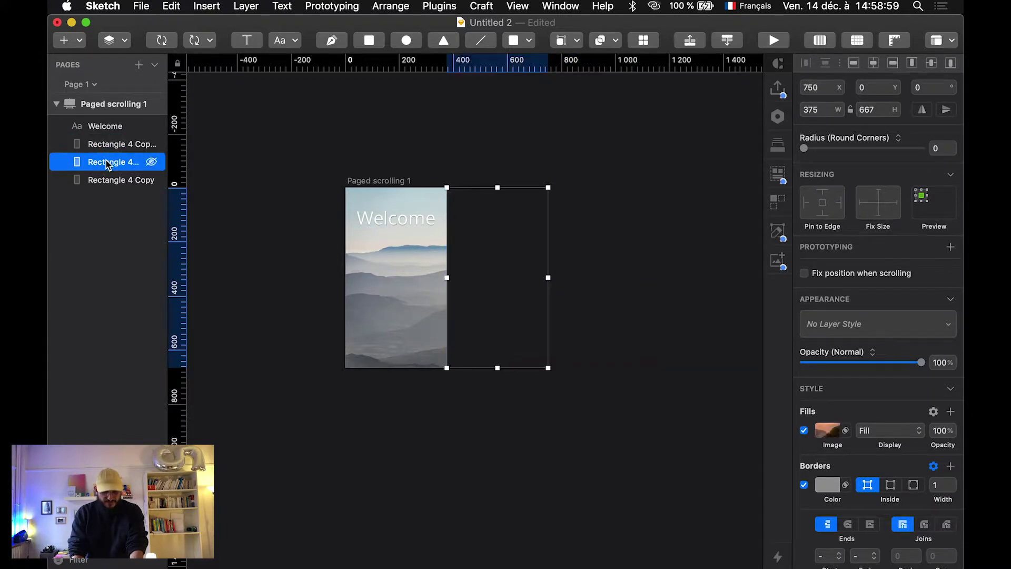
click(415, 316)
click(397, 230)
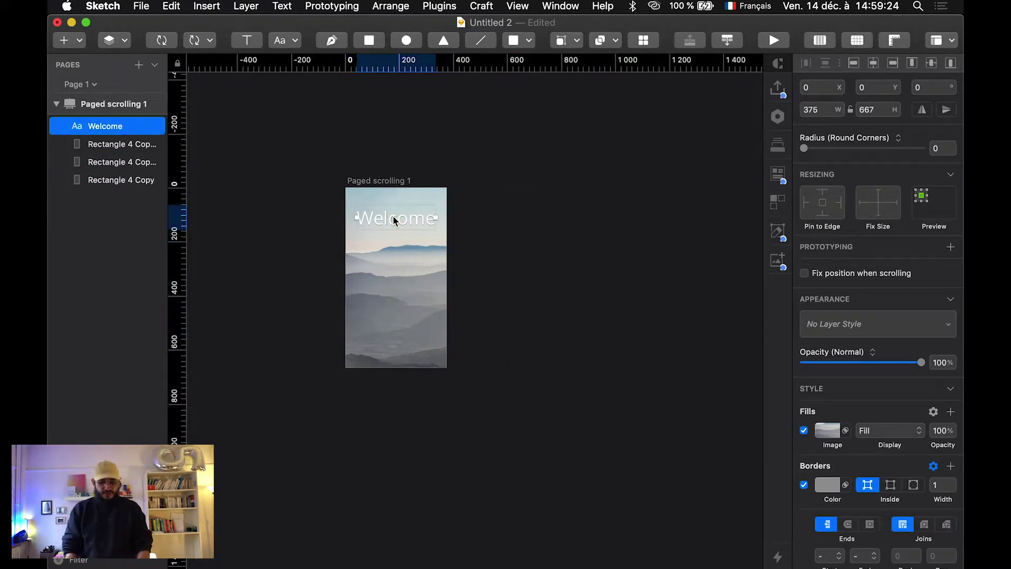
click(105, 144)
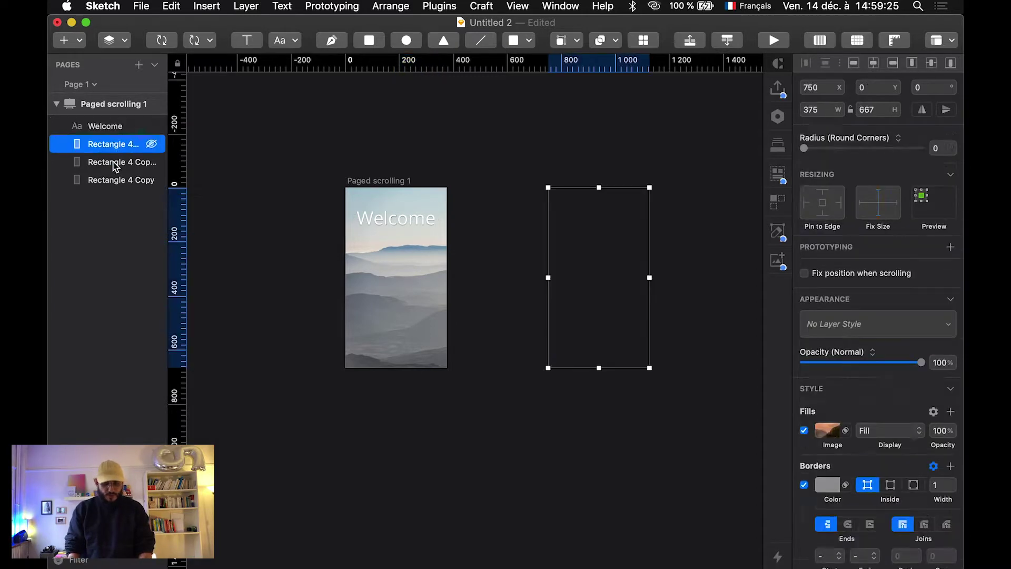
click(111, 163)
click(109, 180)
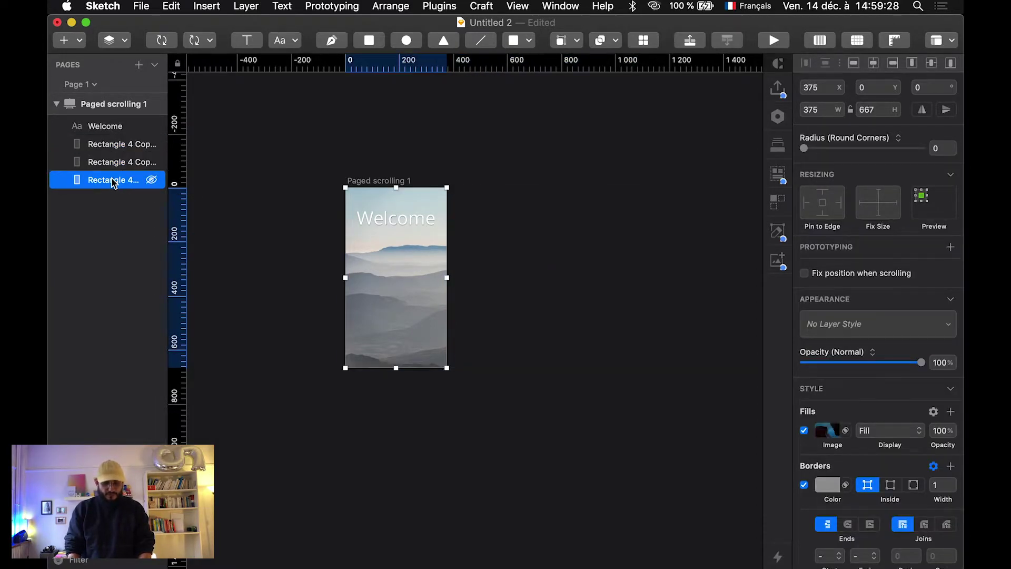
click(98, 145)
click(120, 129)
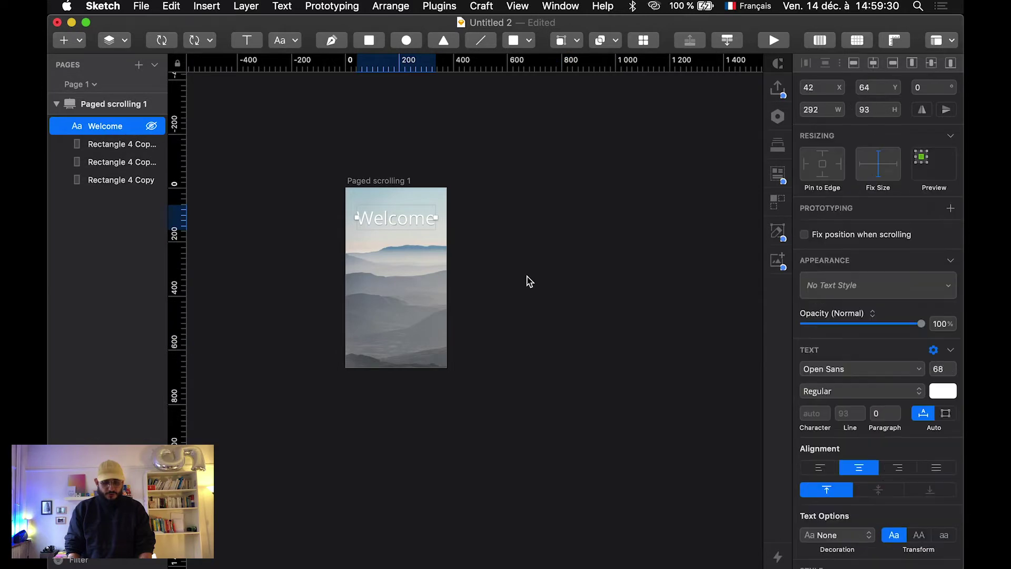
Switch to Principle and import the Paged scrolling 1 design from the Sketch document Untitled 2 at 2x
key(ctrl+Up)
click(457, 442)
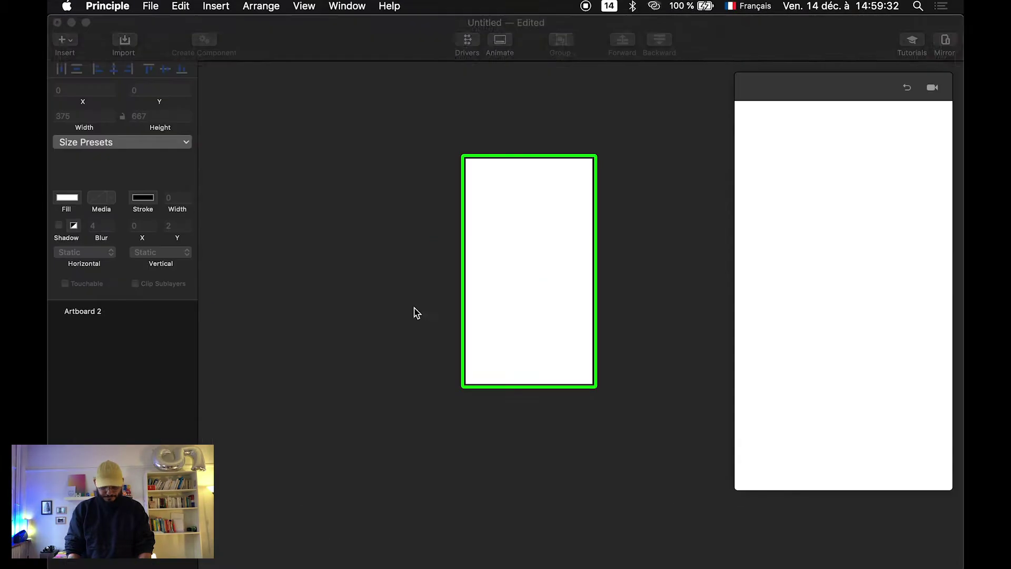
click(125, 41)
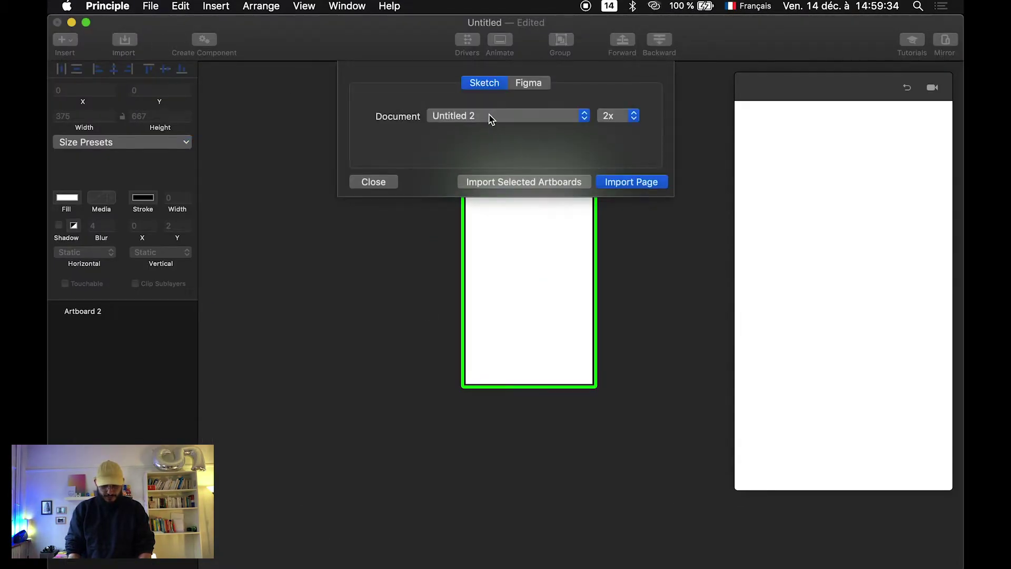
key(Return)
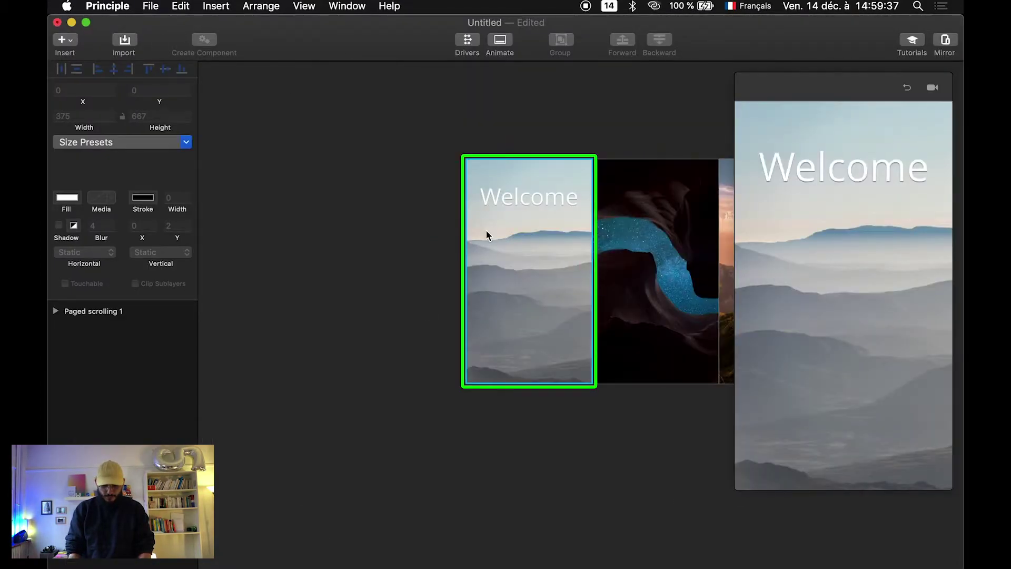
Group the three side-by-side background images, leaving the Welcome text out of the group
scroll(487, 235, right, 5)
scroll(486, 231, left, 3)
scroll(486, 231, down, 3)
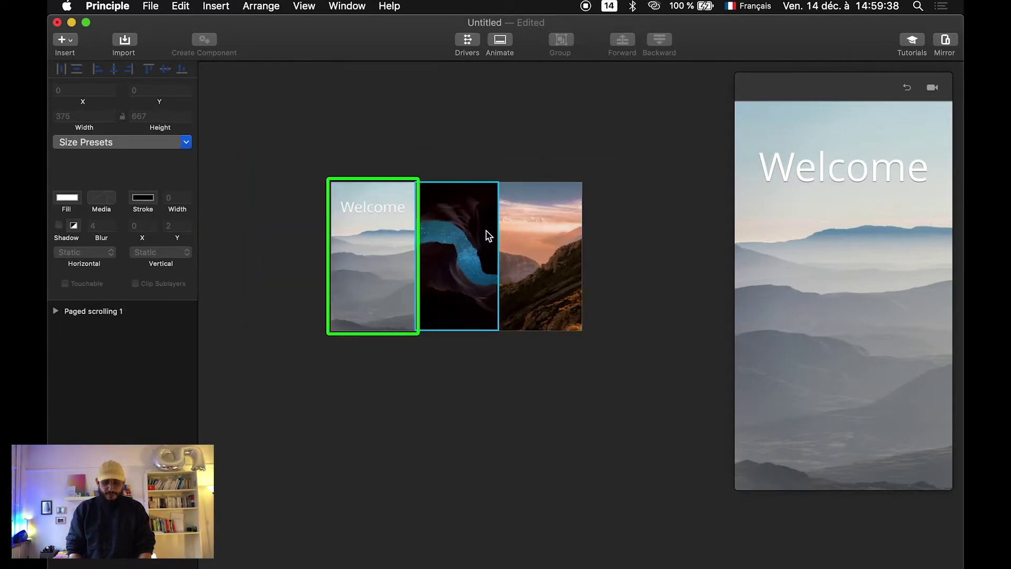
click(396, 288)
click(470, 280)
click(551, 277)
click(458, 263)
click(381, 271)
click(462, 272)
click(527, 272)
shift+click(367, 265)
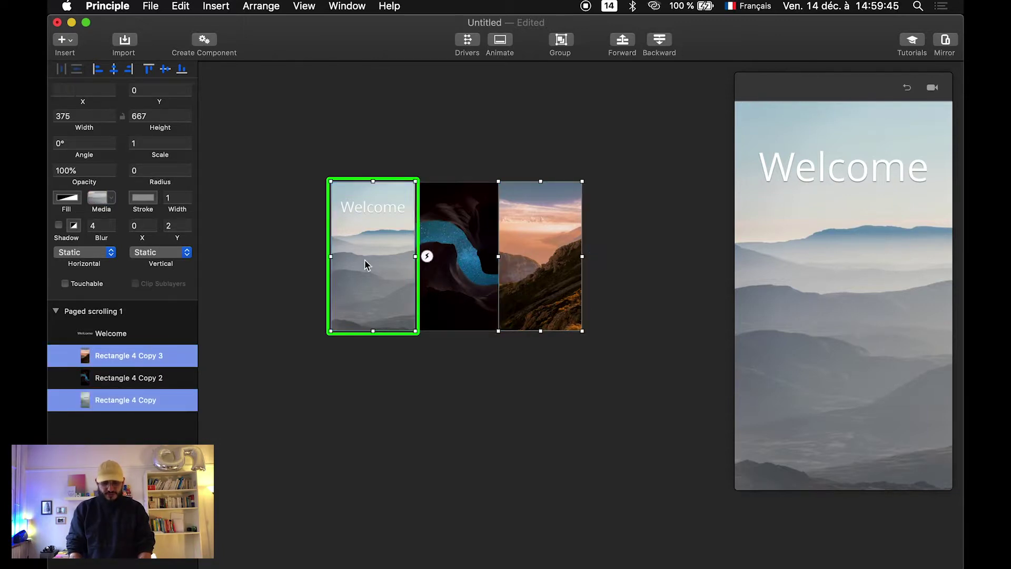
shift+click(488, 283)
key(super+g)
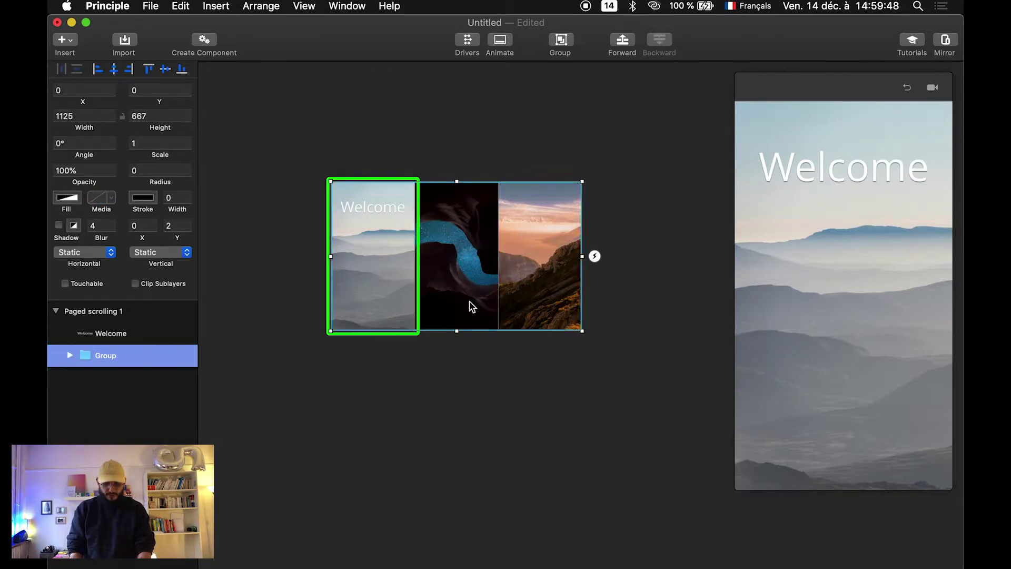
Set the image group's horizontal behaviour to Page and narrow the group to the artboard's width of 375
click(104, 257)
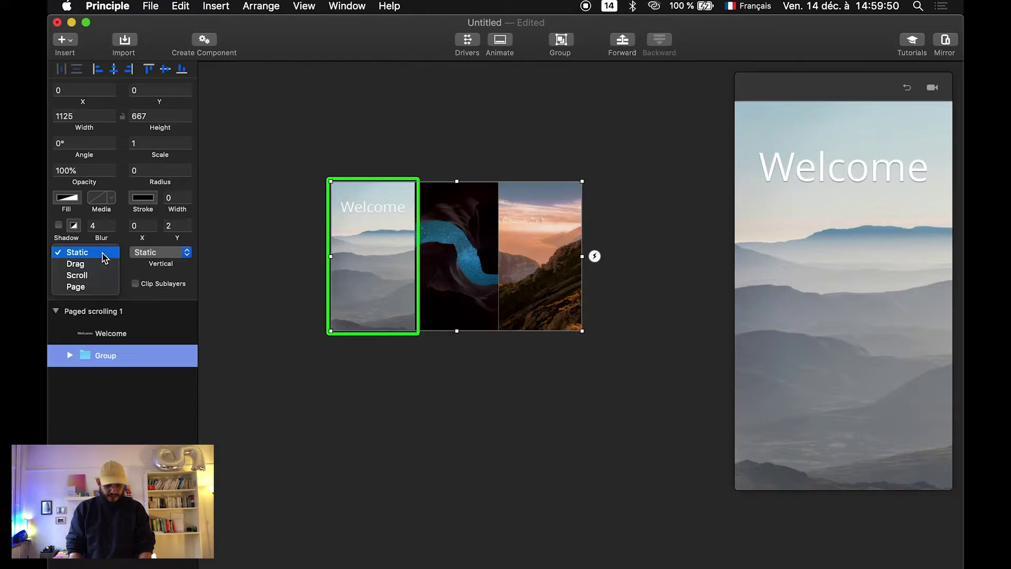
click(100, 286)
drag(583, 254, 417, 241)
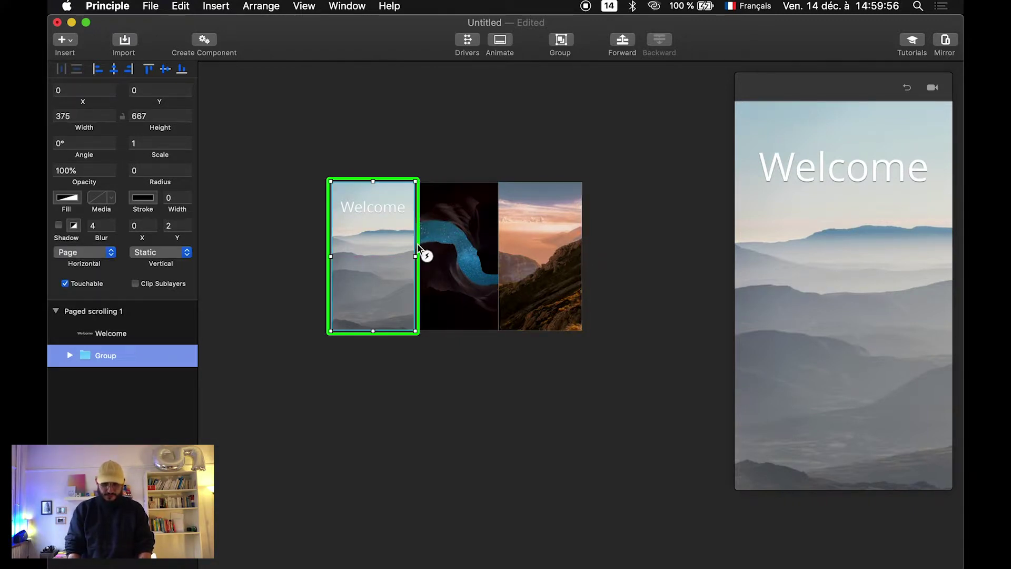
Swipe between the background images in the preview to test the horizontal paging
drag(844, 299, 795, 296)
drag(868, 306, 898, 307)
drag(799, 301, 840, 300)
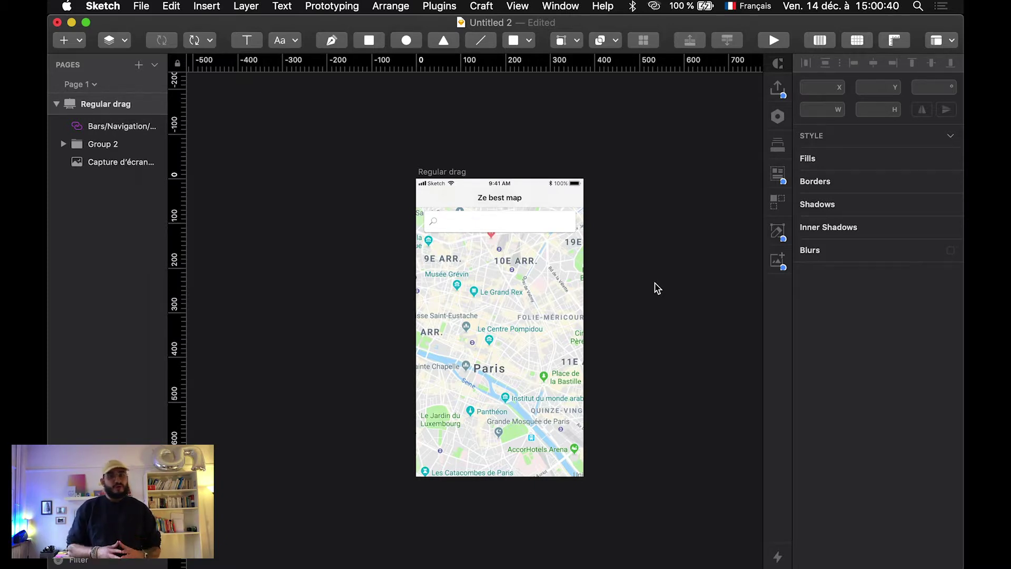
Switch to Sketch and examine the oversized map image, navigation bar and search field group of the Regular drag artboard
click(520, 331)
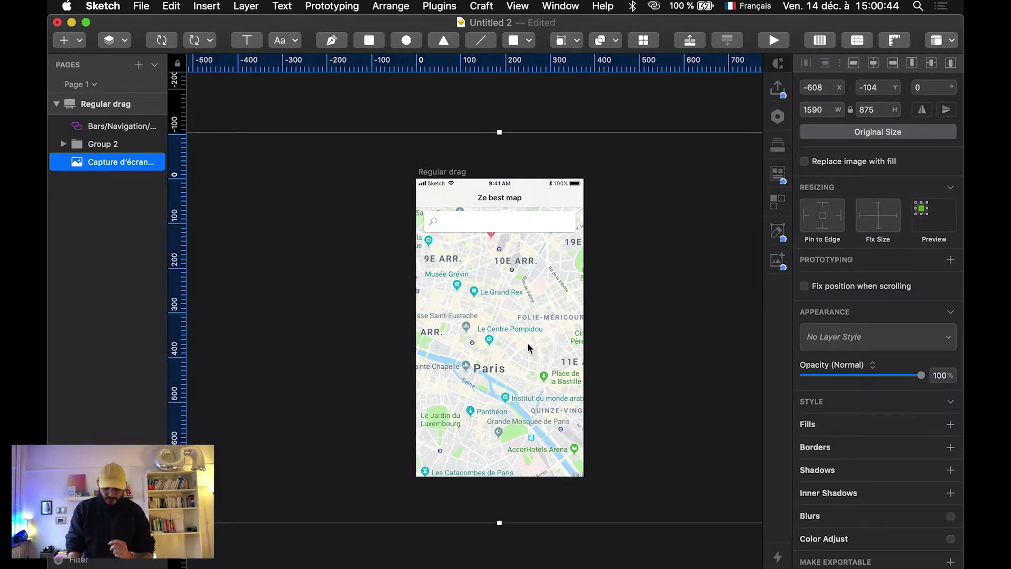
scroll(527, 343, down, 5)
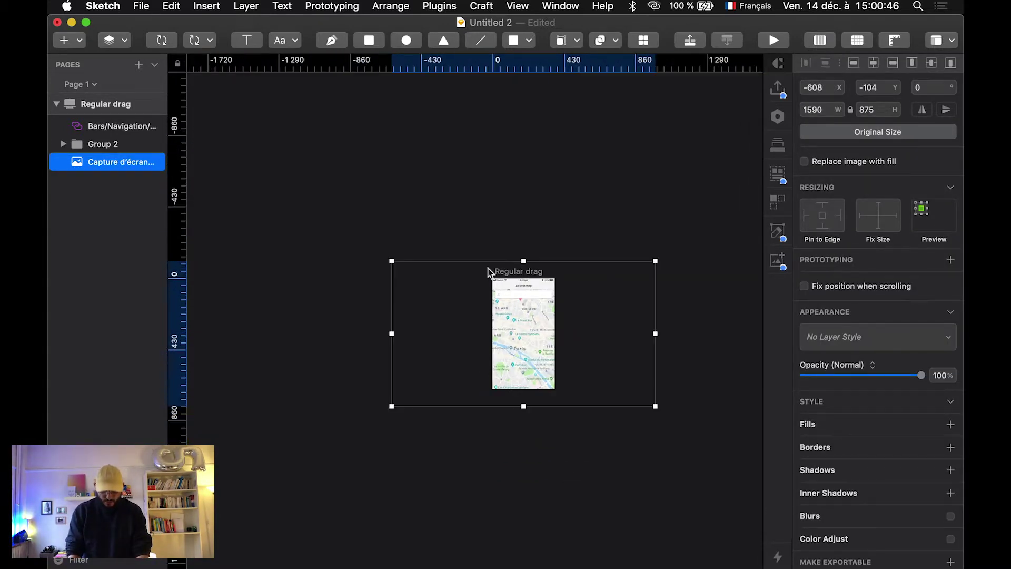
scroll(548, 383, up, 5)
click(507, 130)
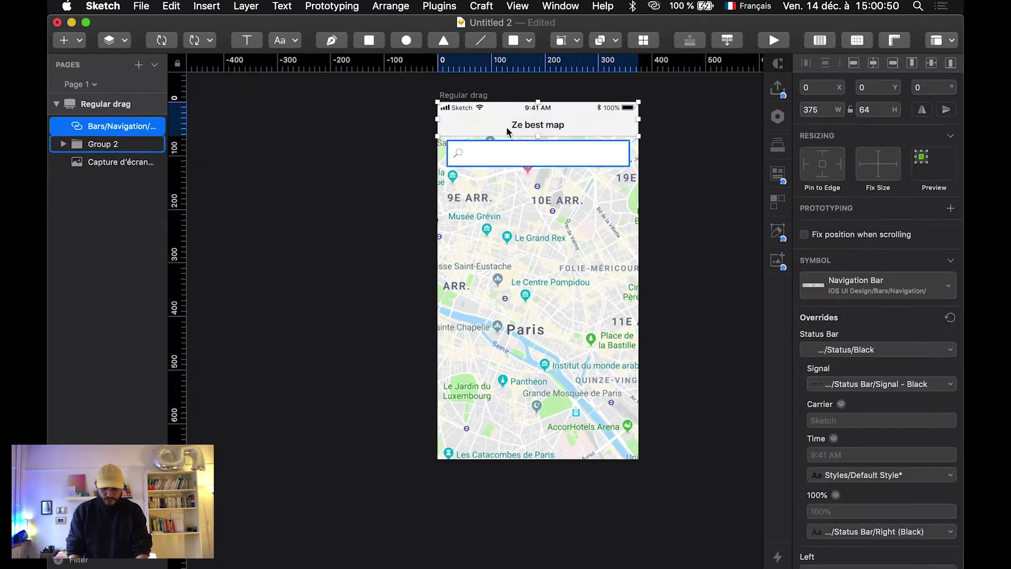
click(501, 155)
scroll(382, 149, down, 2)
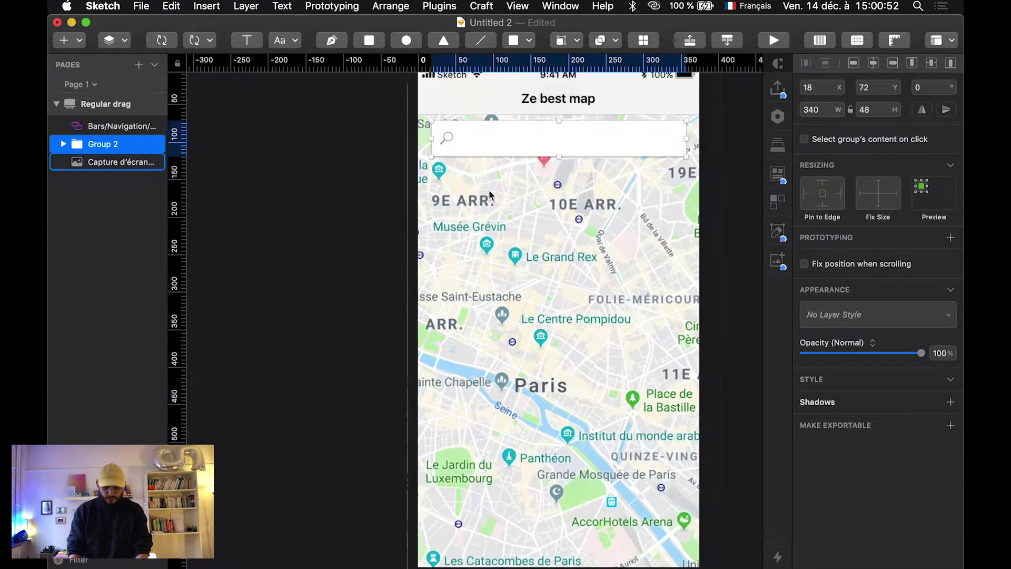
click(354, 149)
Switch to Principle and import the page with the Regular drag artboard from the Sketch document Untitled 2 at 2x
key(ctrl+Up)
click(314, 201)
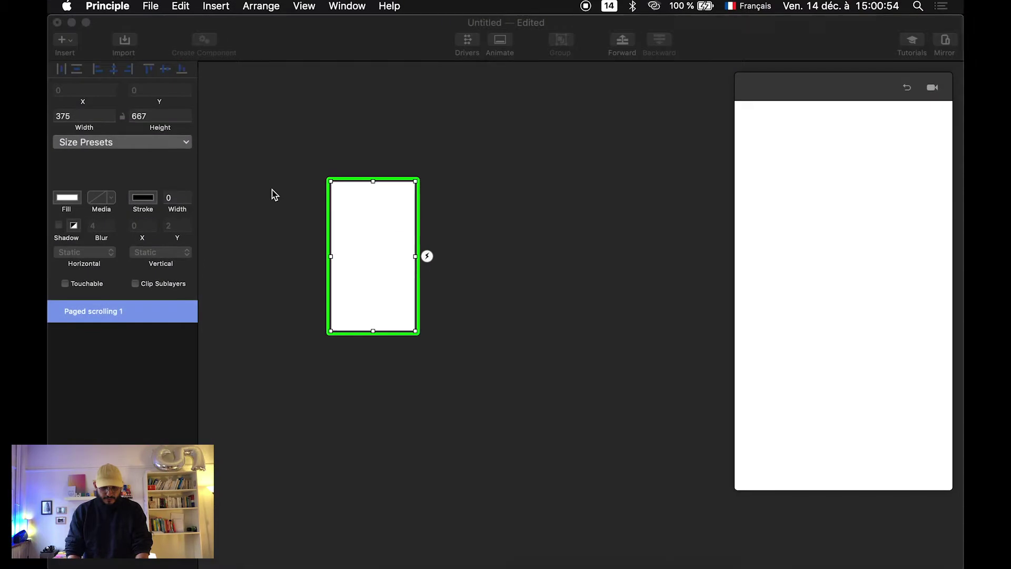
click(121, 44)
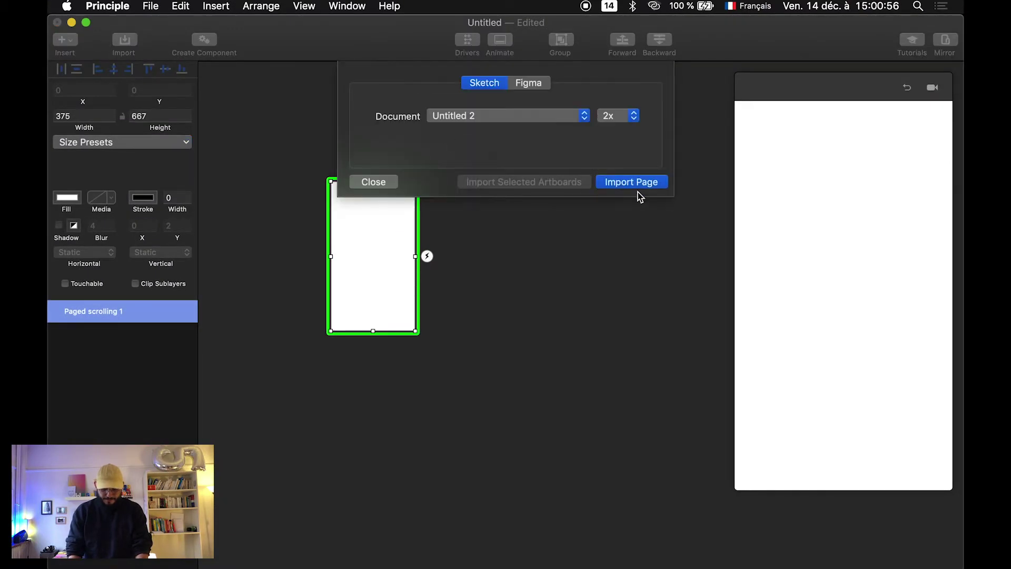
click(638, 184)
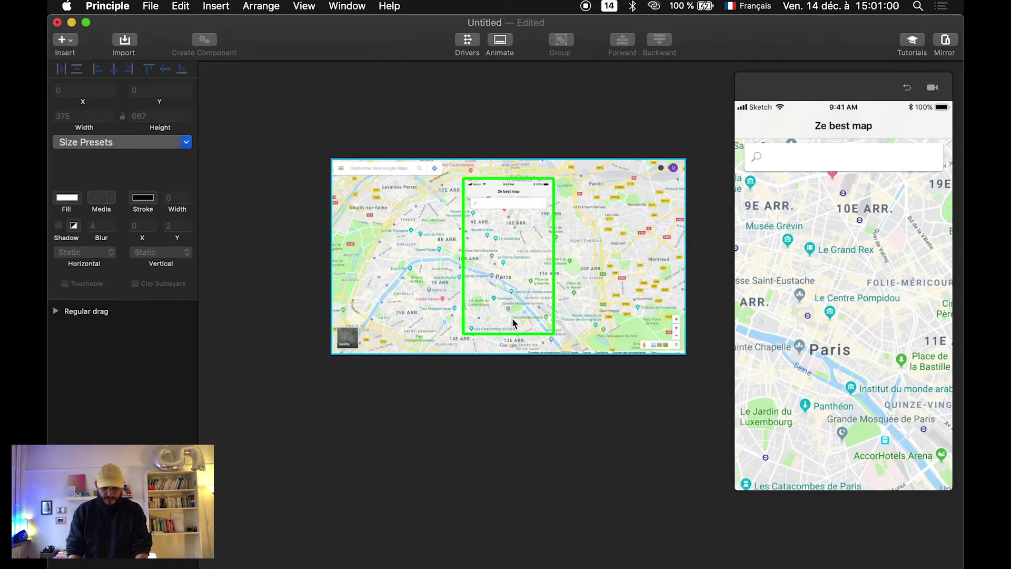
Put the oversized map screenshot into a group of its own
scroll(514, 323, up, 5)
scroll(513, 323, down, 2)
scroll(514, 323, right, 3)
scroll(462, 266, down, 3)
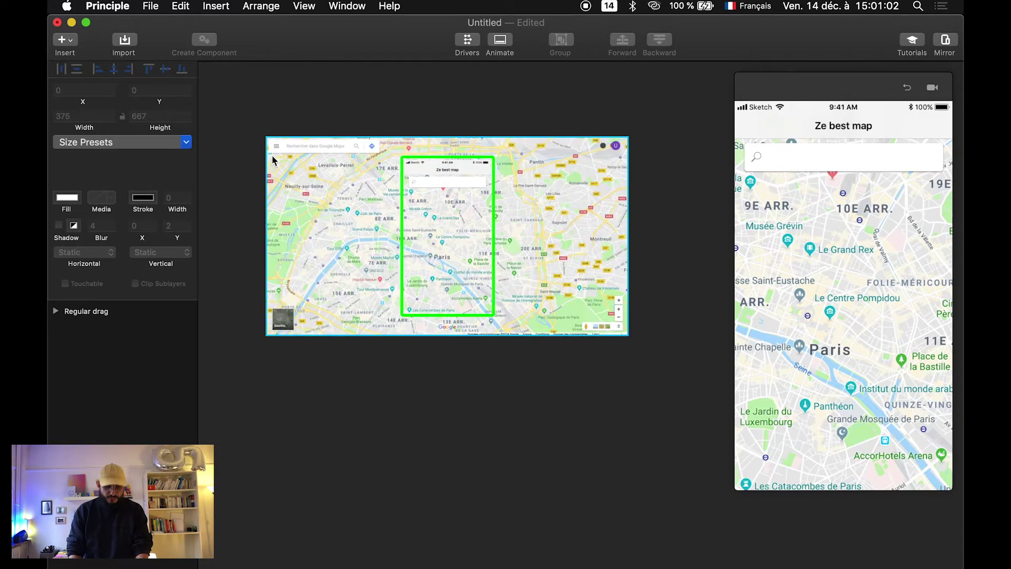
click(488, 256)
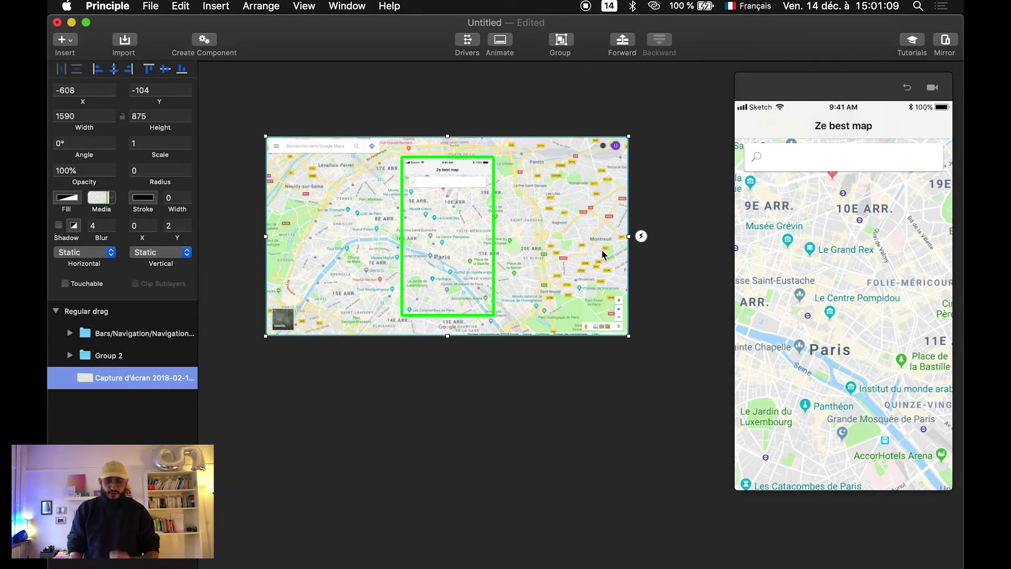
key(super+g)
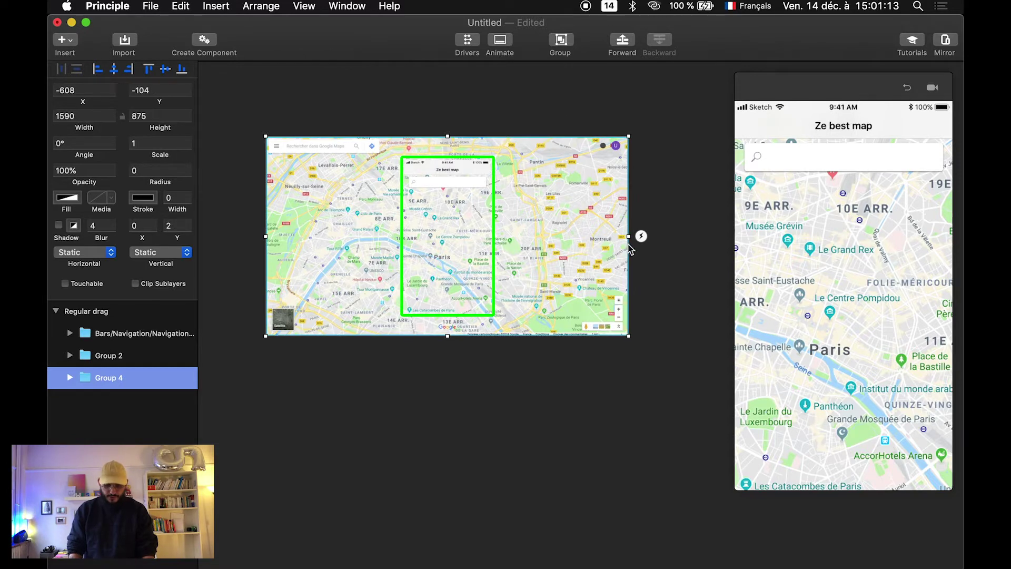
Shrink the map group's bounds to the artboard, 375 wide and 667 high at position 0, 0
drag(629, 237, 493, 222)
drag(268, 235, 404, 236)
drag(447, 137, 445, 151)
drag(444, 150, 445, 157)
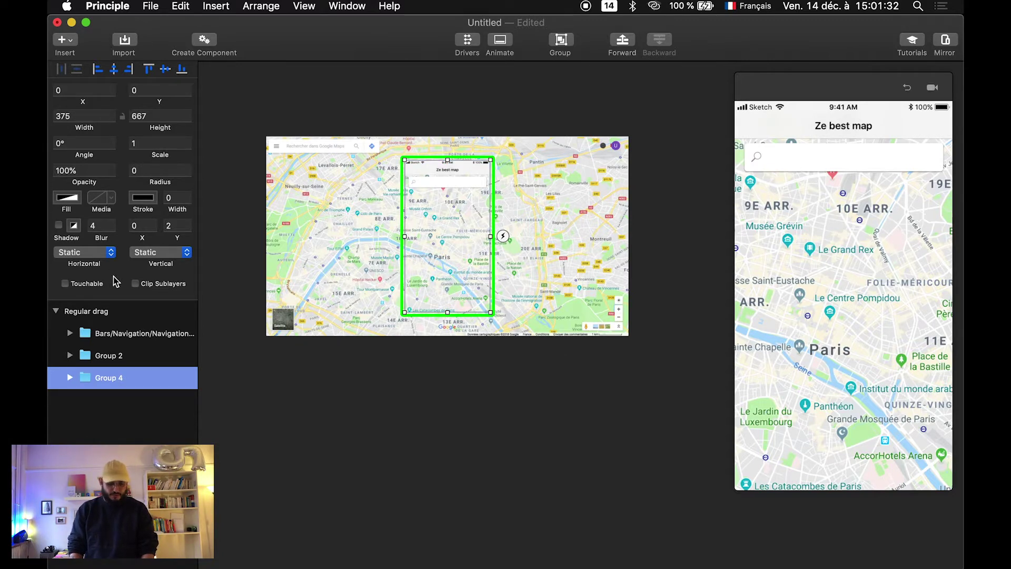
Enable Clip Sublayers on the map group to hide the map outside the artboard
click(138, 285)
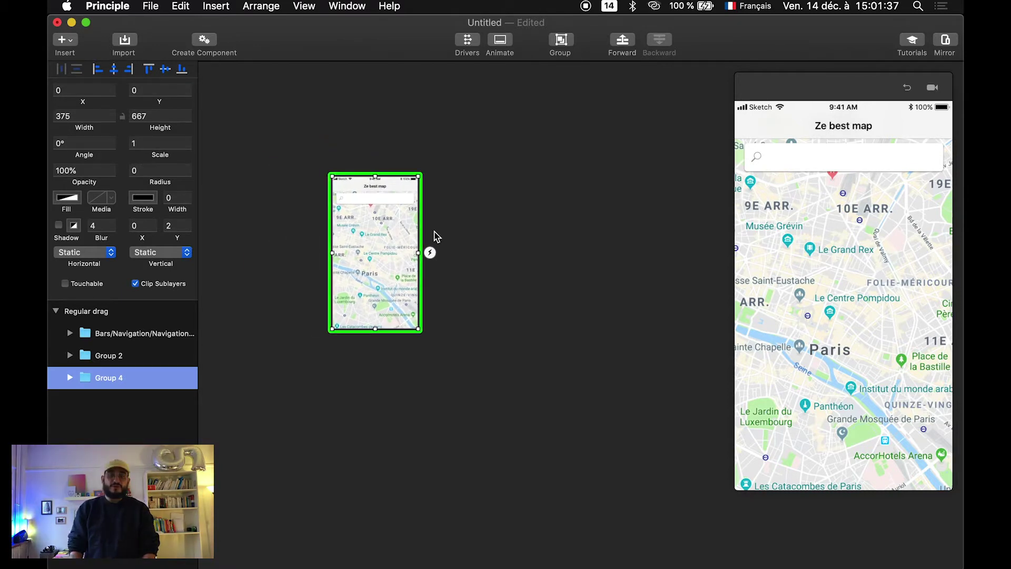
mouse_move(418, 253)
mouse_down()
mouse_move(536, 252)
mouse_move(408, 251)
mouse_up()
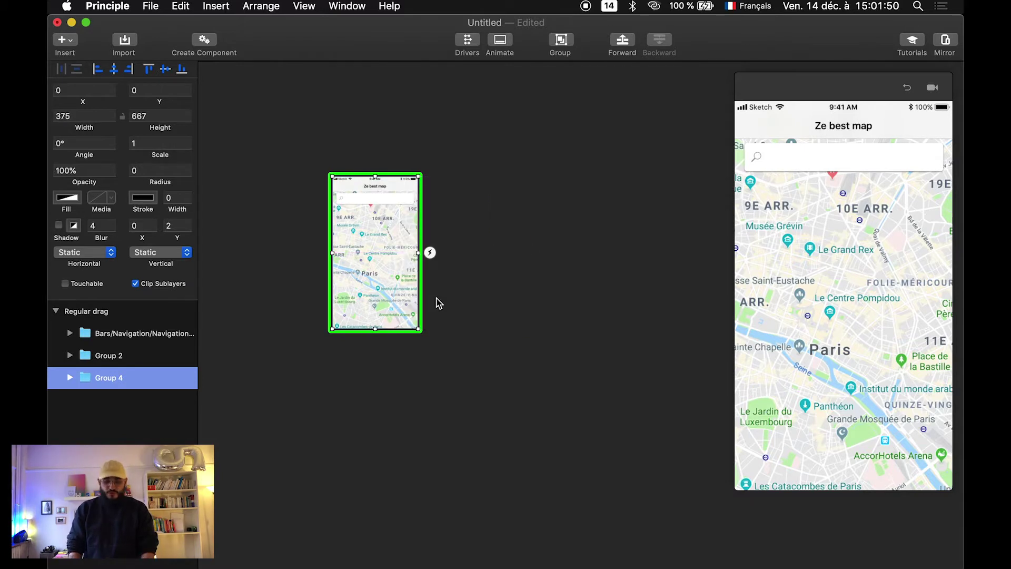
click(437, 302)
Set the map group's horizontal and vertical behaviours to Drag and try moving the map in the preview
click(374, 264)
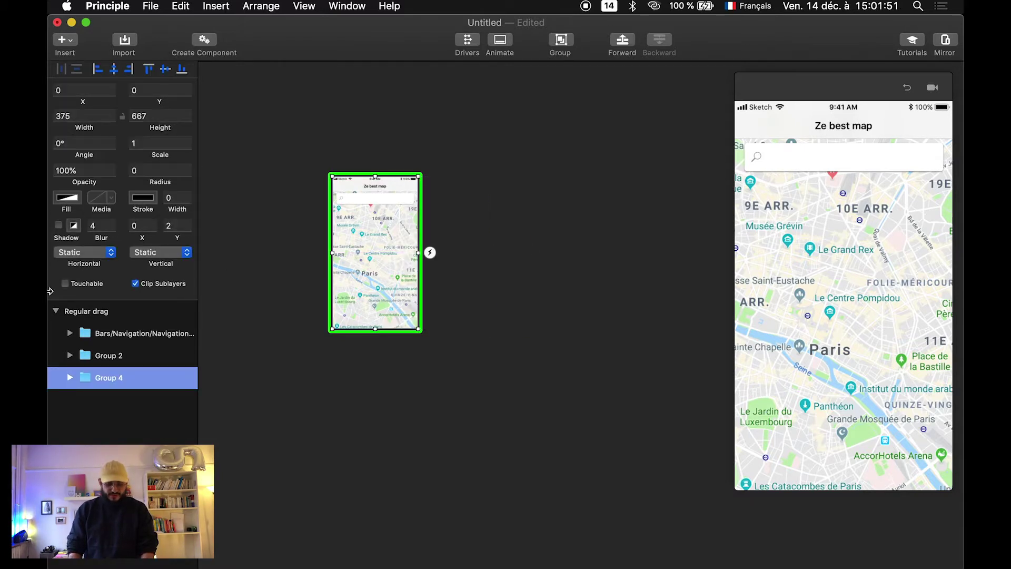
click(104, 255)
click(105, 264)
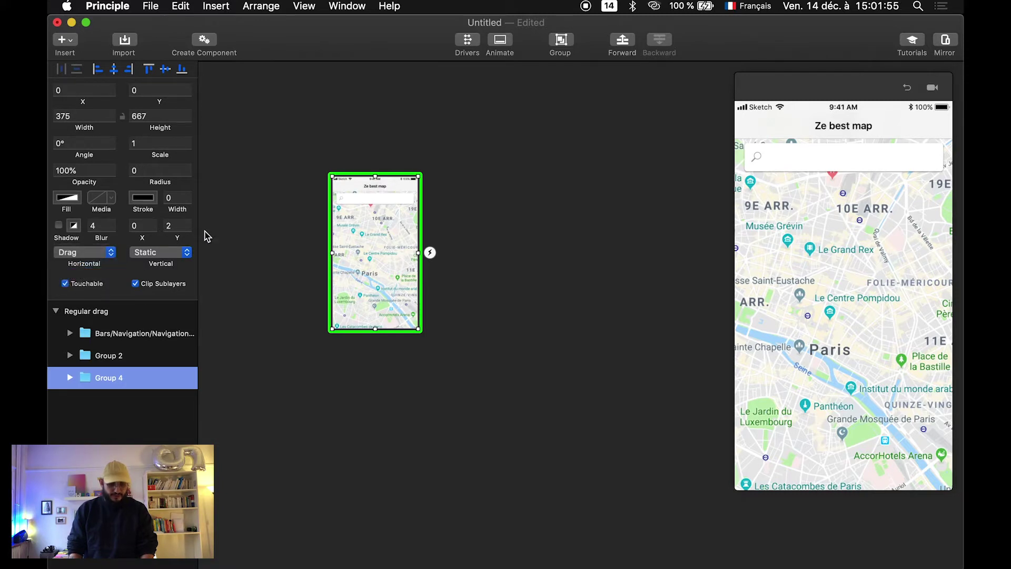
click(171, 256)
click(168, 264)
drag(878, 287, 936, 351)
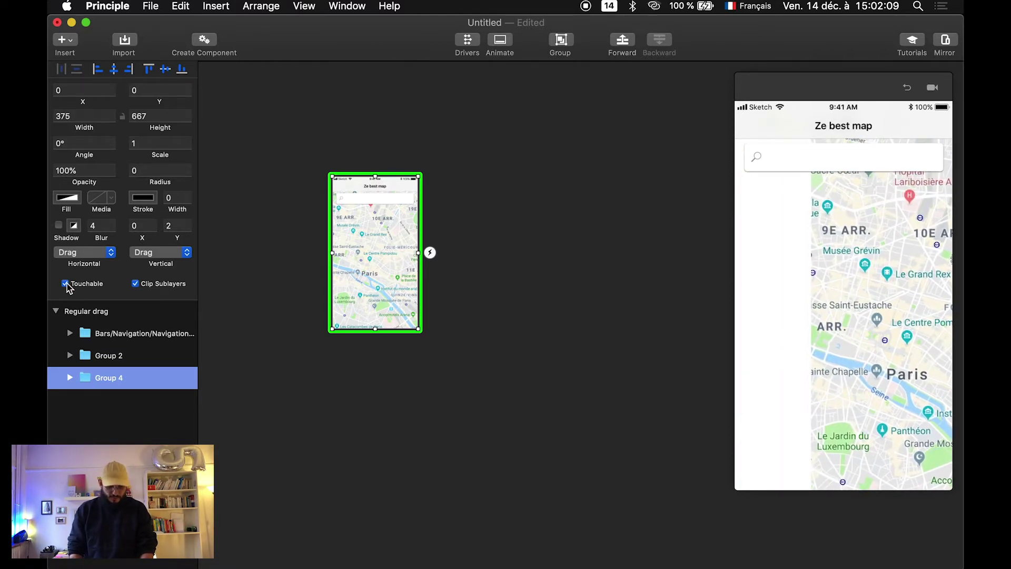
Disable Clip Sublayers on the map group and test dragging the map diagonally in the preview
click(135, 284)
drag(878, 398, 924, 336)
drag(840, 291, 888, 336)
click(605, 398)
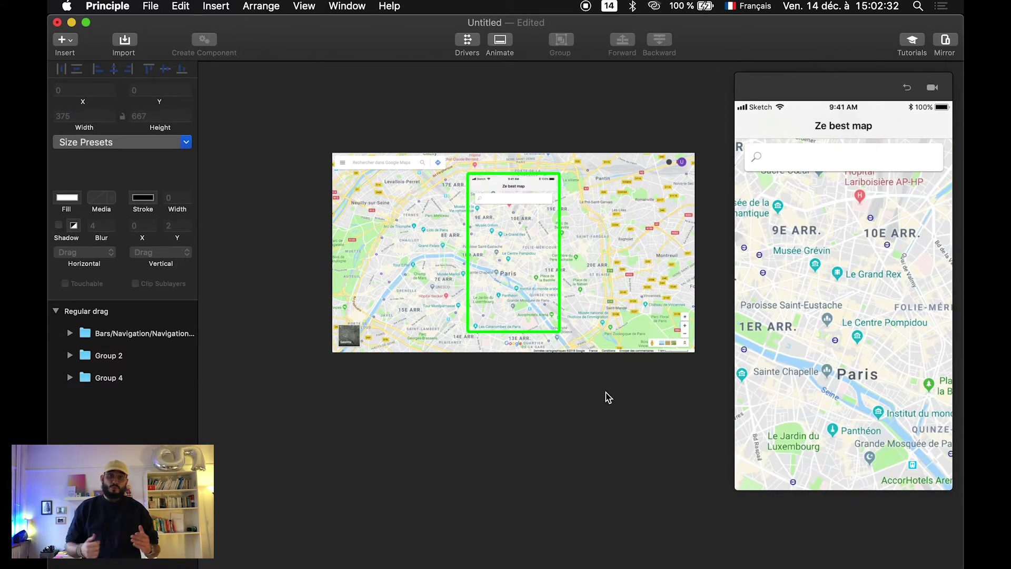